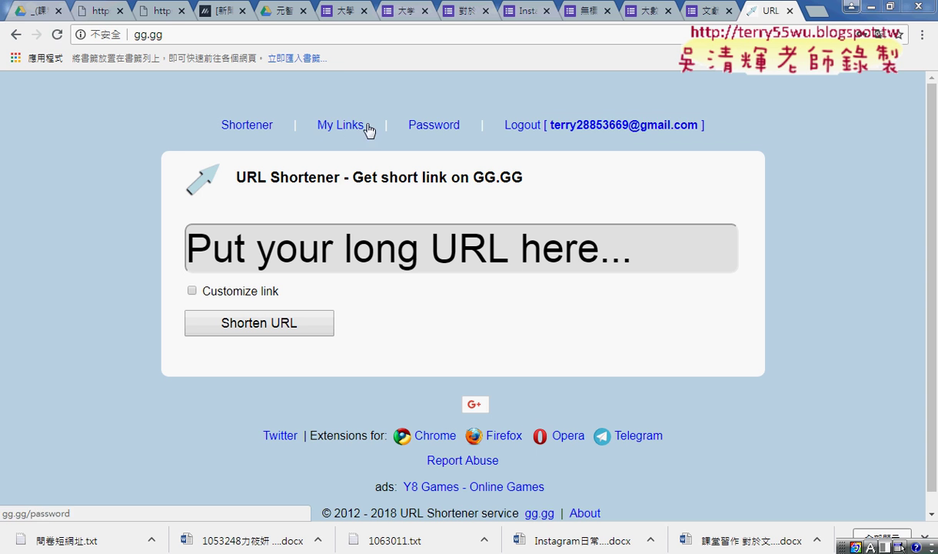
- Open My Links, scroll the table, and highlight the last link's 122 hits
{"action": "left_click", "coordinate": [346, 127]}
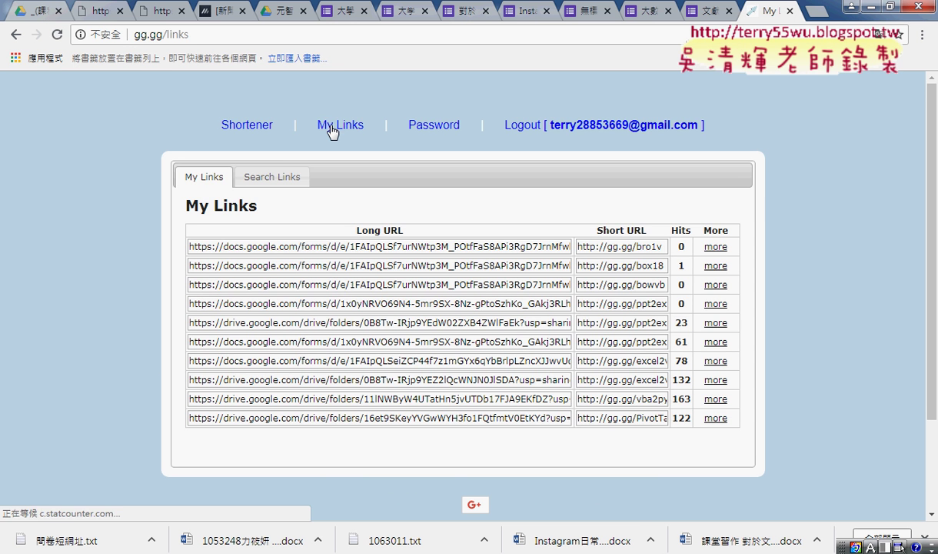
{"action": "scroll", "coordinate": [792, 335], "scroll_direction": "down", "scroll_amount": 3}
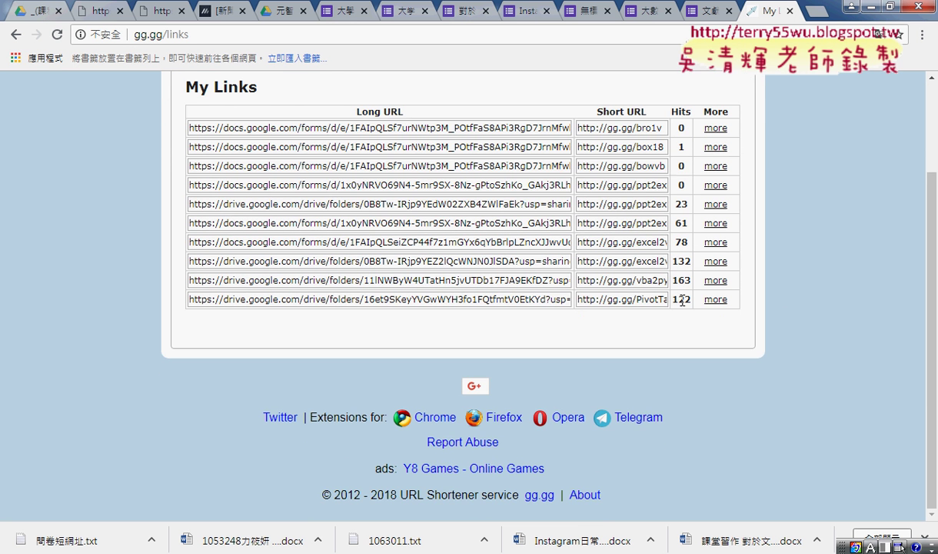
{"action": "double_click", "coordinate": [687, 299]}
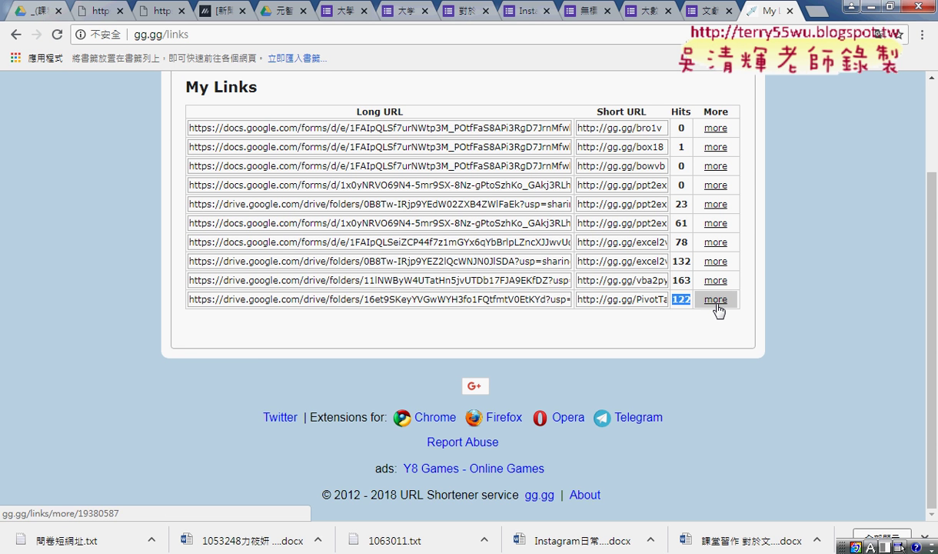
- Open the PivotTables link's details and view its edit form and QR code
{"action": "left_click", "coordinate": [715, 299]}
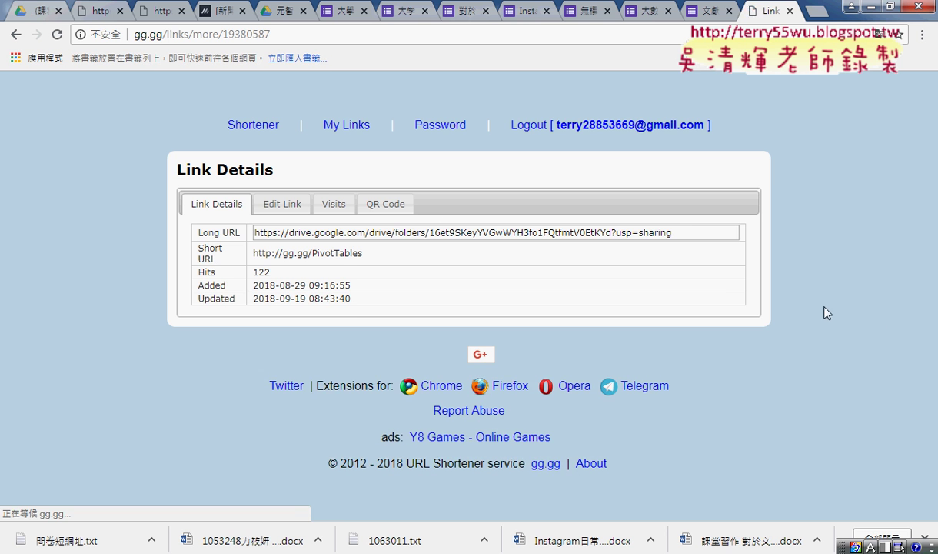
{"action": "left_click", "coordinate": [280, 209]}
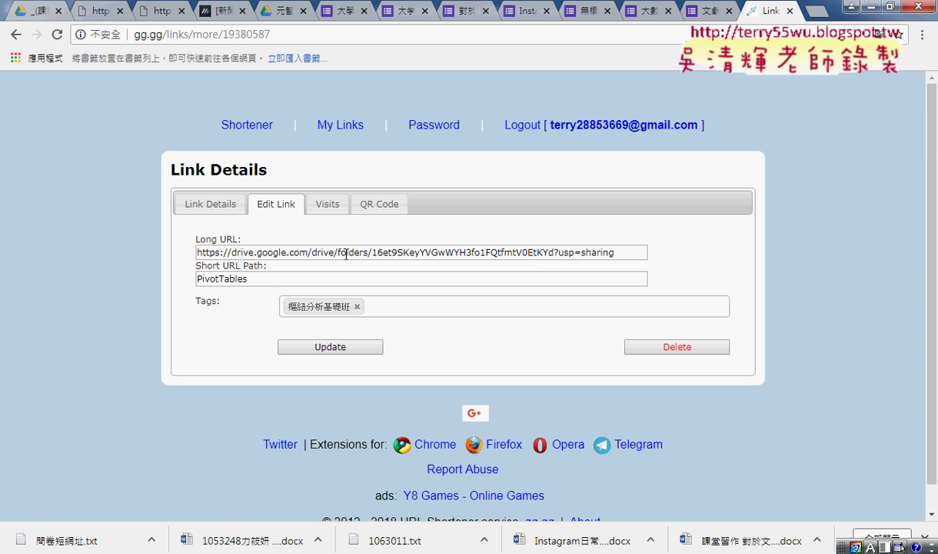
{"action": "left_click", "coordinate": [380, 209]}
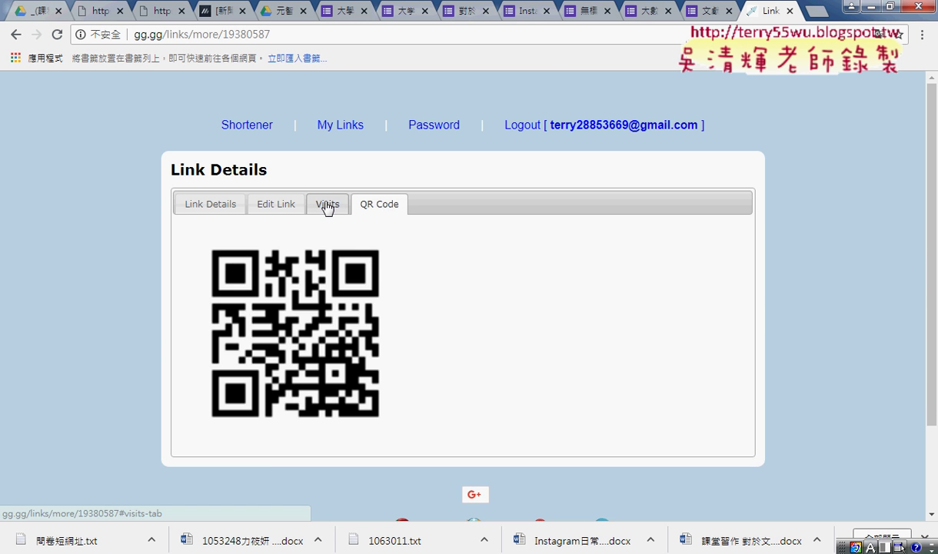
- Browse the PivotTables link's visit history, then return to its Link Details summary
{"action": "left_click", "coordinate": [327, 204]}
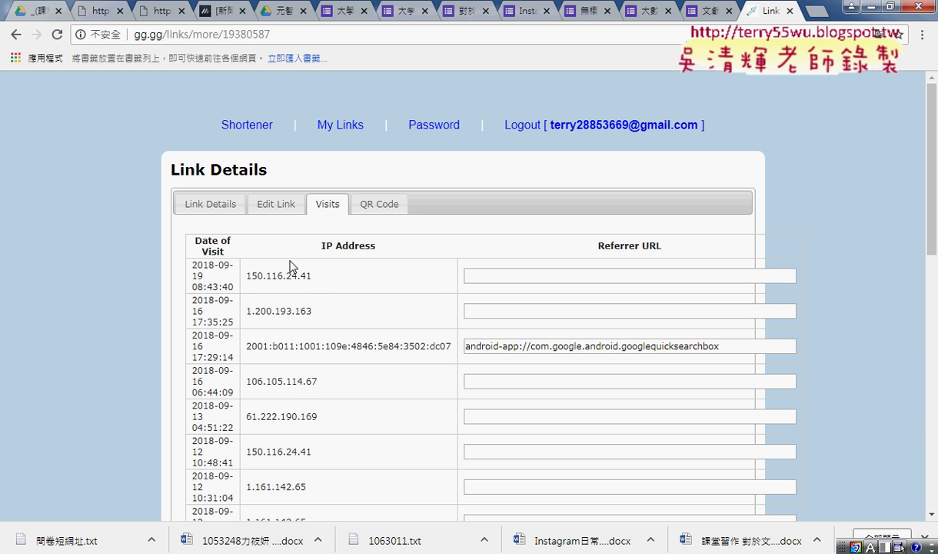
{"action": "scroll", "coordinate": [304, 269], "scroll_direction": "down", "scroll_amount": 1}
{"action": "left_click_drag", "start_coordinate": [333, 206], "coordinate": [228, 205]}
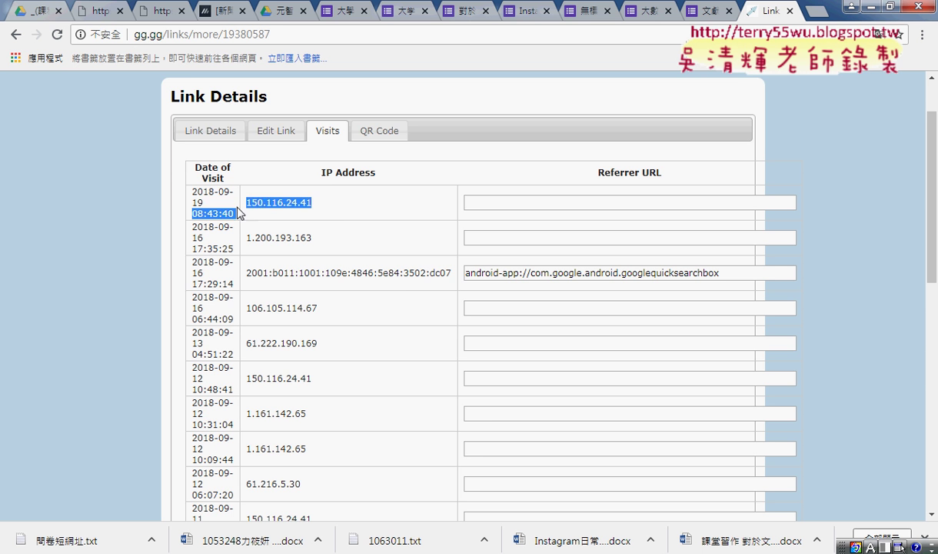
{"action": "left_click", "coordinate": [286, 223]}
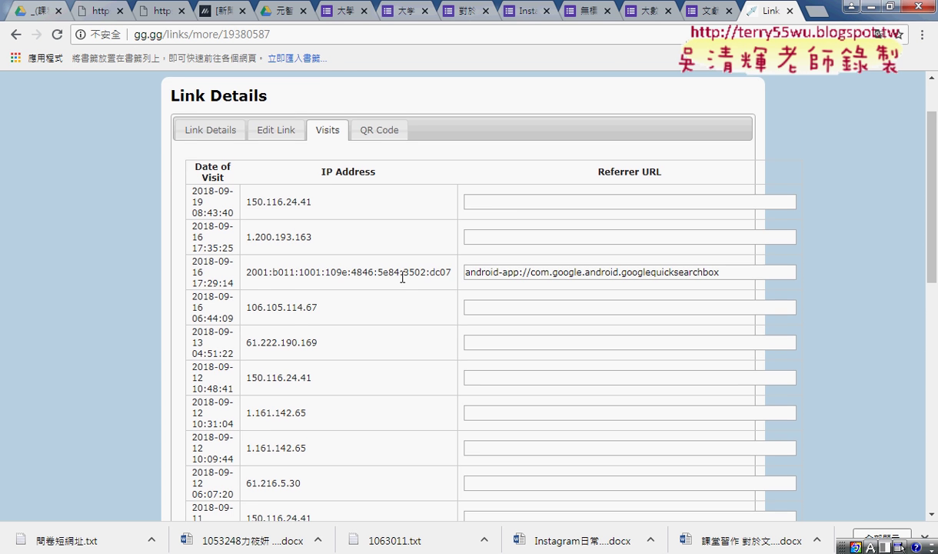
{"action": "scroll", "coordinate": [402, 279], "scroll_direction": "down", "scroll_amount": 2}
{"action": "scroll", "coordinate": [402, 278], "scroll_direction": "down", "scroll_amount": 3}
{"action": "scroll", "coordinate": [403, 275], "scroll_direction": "down", "scroll_amount": 3}
{"action": "scroll", "coordinate": [401, 275], "scroll_direction": "up", "scroll_amount": 5}
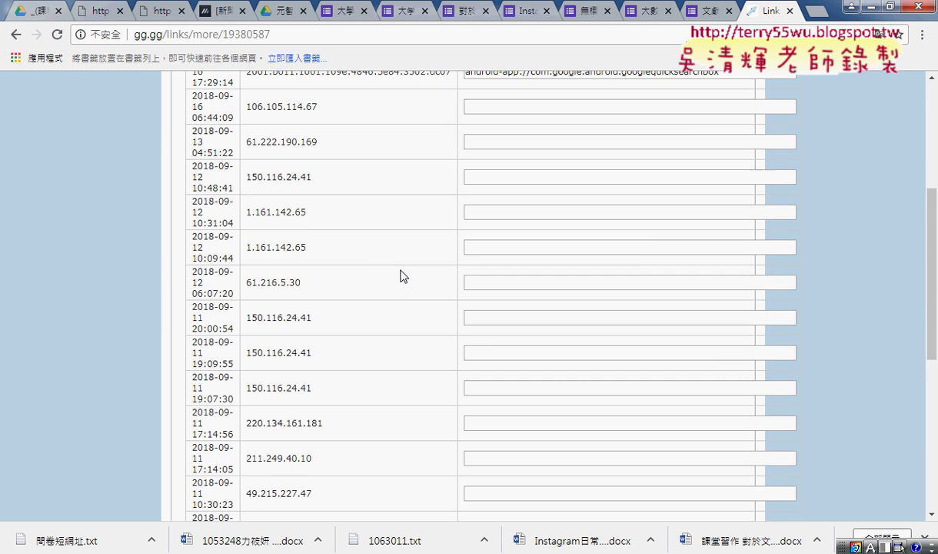
{"action": "scroll", "coordinate": [400, 275], "scroll_direction": "up", "scroll_amount": 4}
{"action": "left_click", "coordinate": [210, 204]}
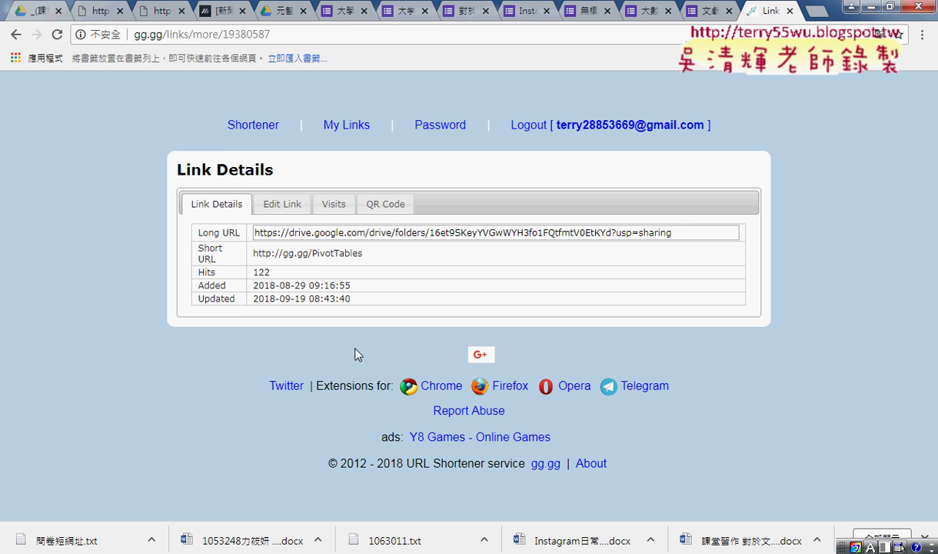
- Switch to the 大學生日常消費問卷調查 survey and highlight 大學生 and 日常消費問卷調查 in its title
{"action": "left_click", "coordinate": [343, 17]}
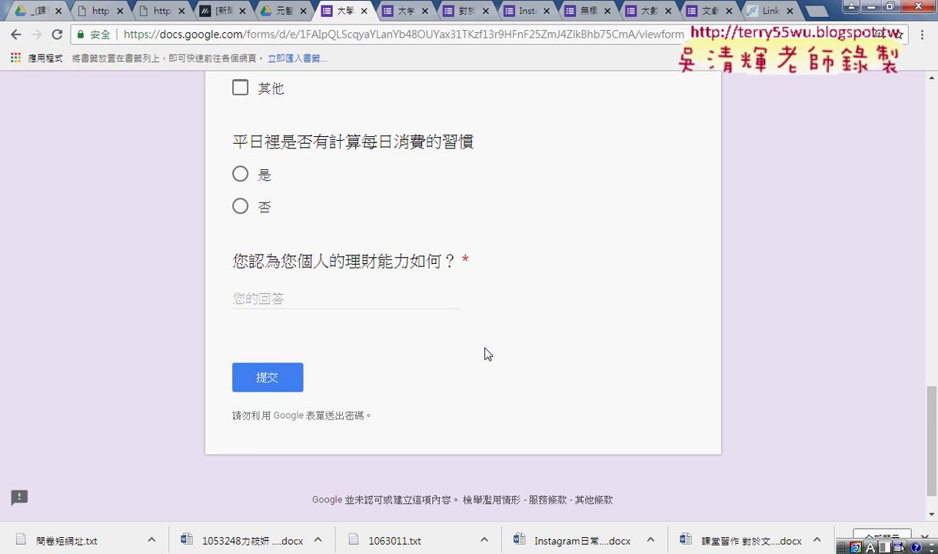
{"action": "scroll", "coordinate": [485, 350], "scroll_direction": "up", "scroll_amount": 15}
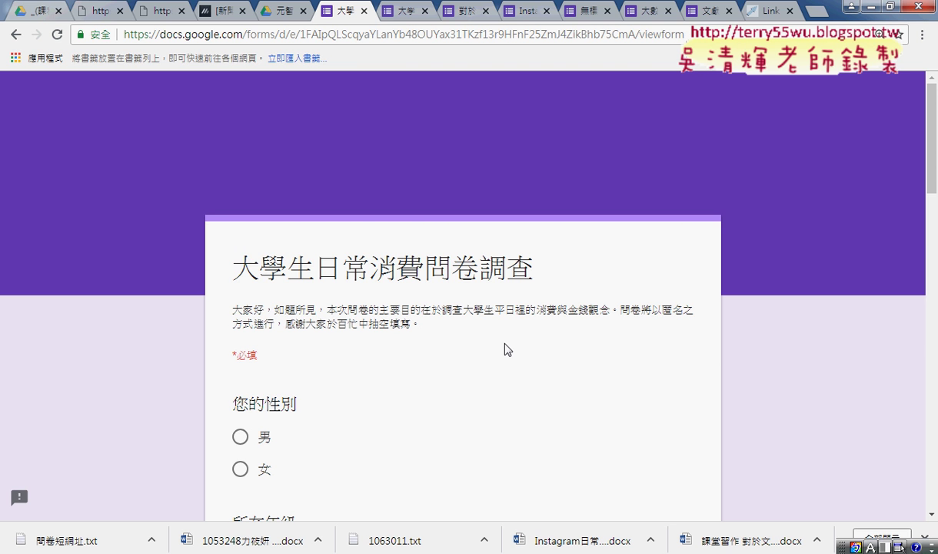
{"action": "left_click_drag", "start_coordinate": [227, 261], "coordinate": [333, 255]}
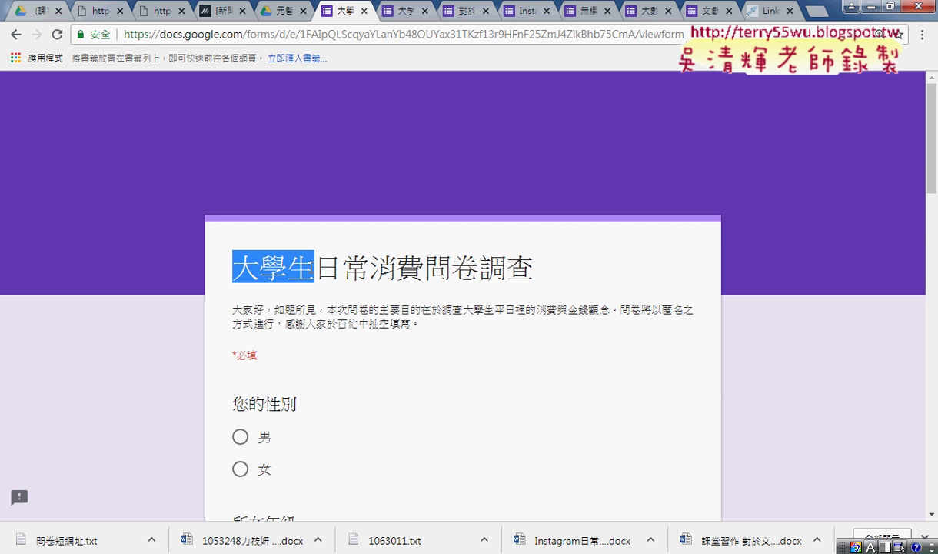
{"action": "left_click_drag", "start_coordinate": [316, 261], "coordinate": [530, 269]}
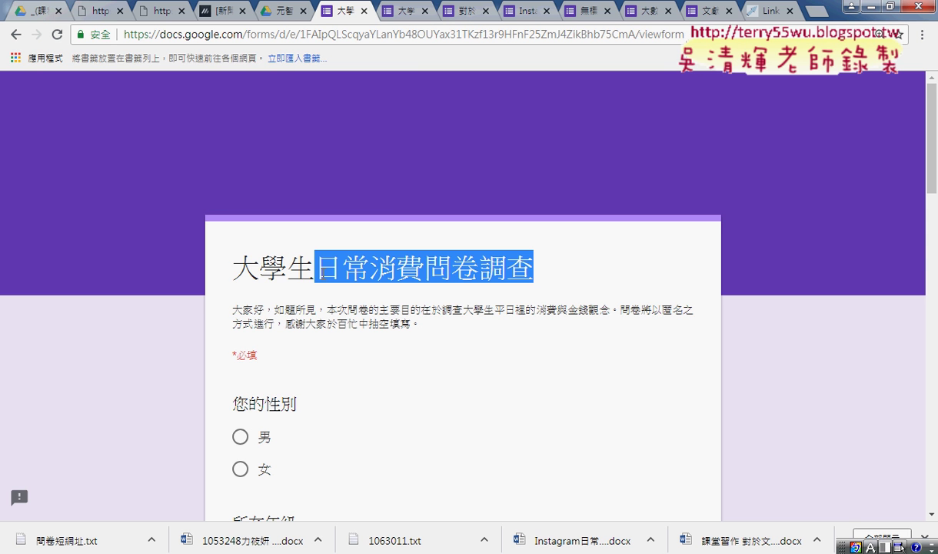
- Scroll through the questions of the 大学生活开销调查 survey
{"action": "left_click", "coordinate": [402, 11]}
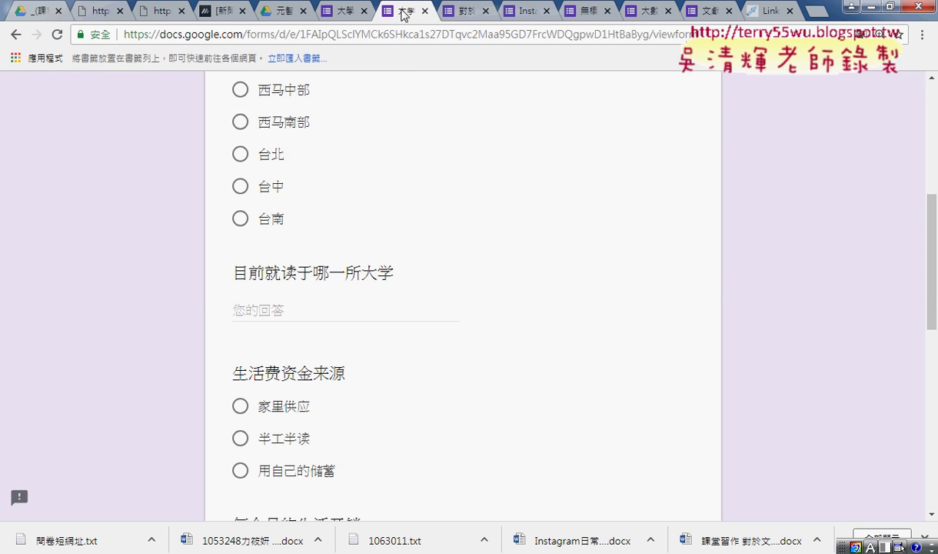
{"action": "left_click", "coordinate": [933, 156]}
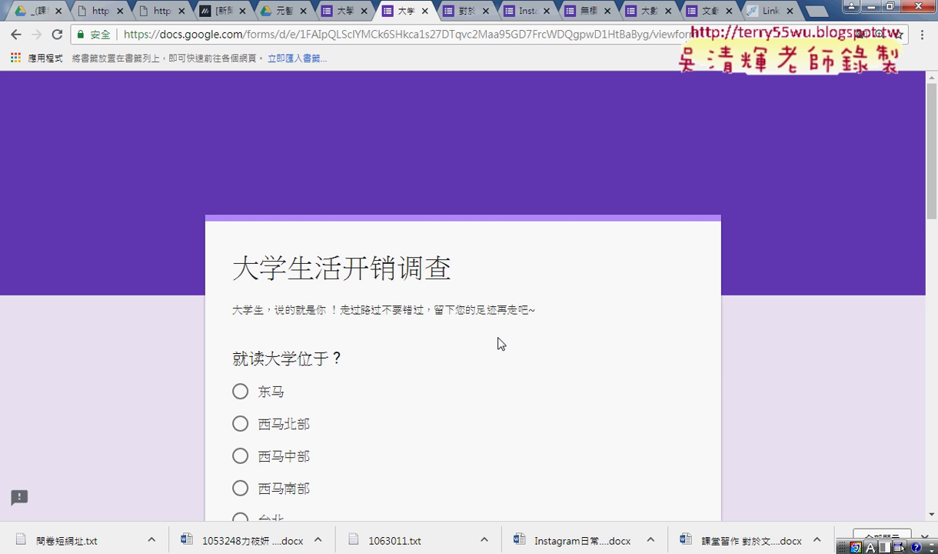
{"action": "scroll", "coordinate": [498, 343], "scroll_direction": "down", "scroll_amount": 1}
{"action": "scroll", "coordinate": [500, 344], "scroll_direction": "down", "scroll_amount": 1}
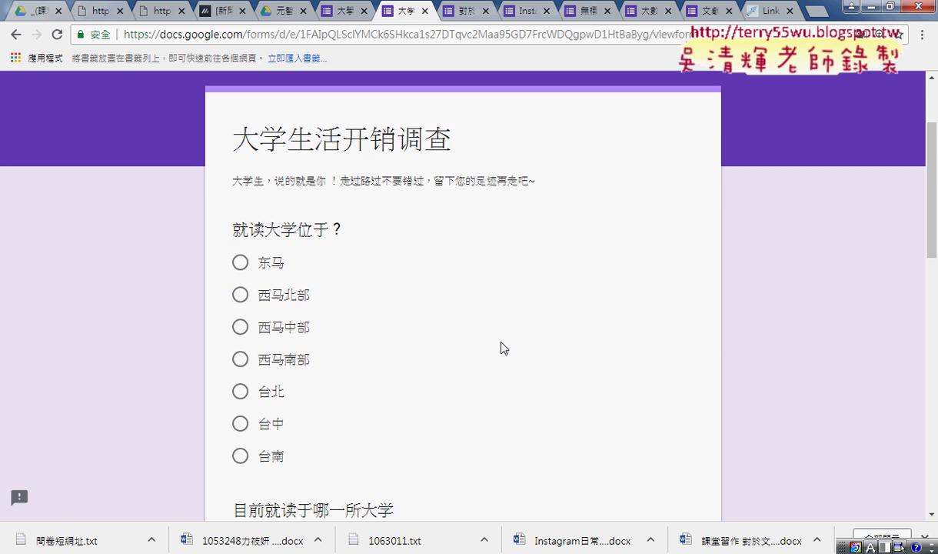
{"action": "scroll", "coordinate": [500, 345], "scroll_direction": "down", "scroll_amount": 2}
{"action": "scroll", "coordinate": [500, 346], "scroll_direction": "down", "scroll_amount": 1}
{"action": "scroll", "coordinate": [501, 347], "scroll_direction": "down", "scroll_amount": 3}
{"action": "scroll", "coordinate": [501, 348], "scroll_direction": "down", "scroll_amount": 2}
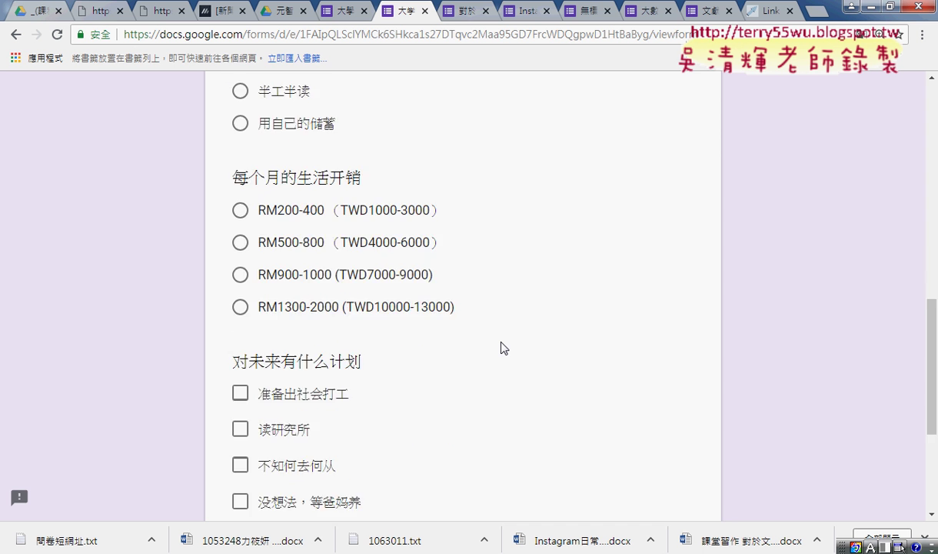
{"action": "scroll", "coordinate": [501, 348], "scroll_direction": "down", "scroll_amount": 2}
{"action": "scroll", "coordinate": [501, 348], "scroll_direction": "down", "scroll_amount": 2}
{"action": "scroll", "coordinate": [501, 348], "scroll_direction": "up", "scroll_amount": 1}
{"action": "left_click", "coordinate": [446, 9]}
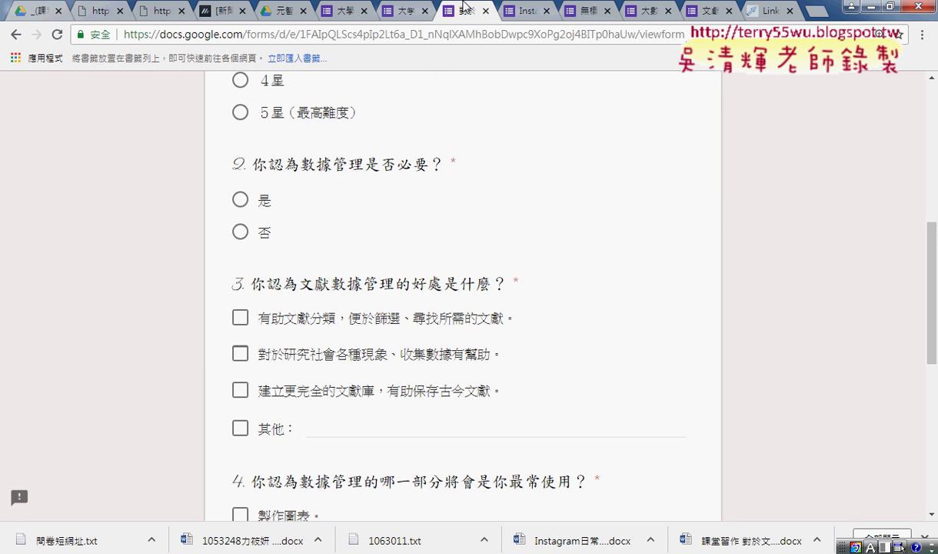
{"action": "scroll", "coordinate": [588, 336], "scroll_direction": "up", "scroll_amount": 6}
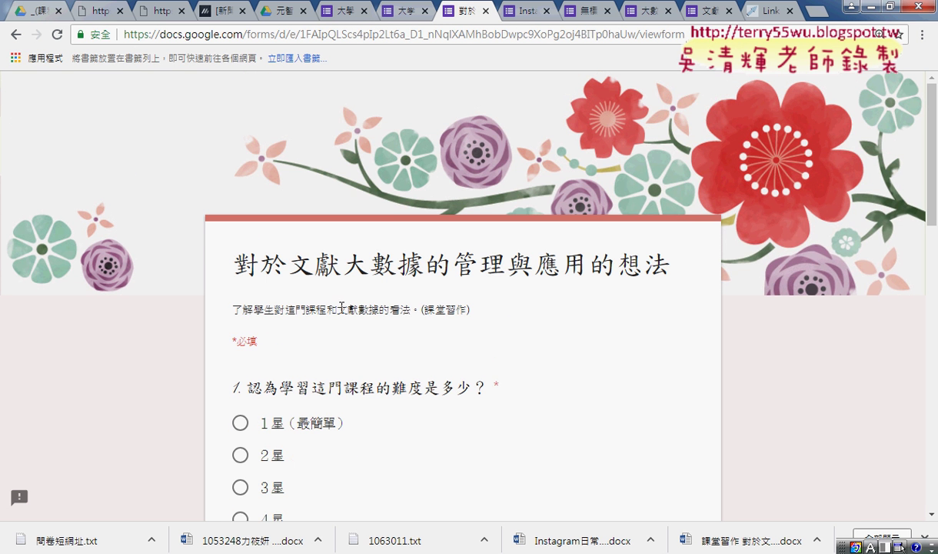
{"action": "left_click_drag", "start_coordinate": [284, 259], "coordinate": [423, 265]}
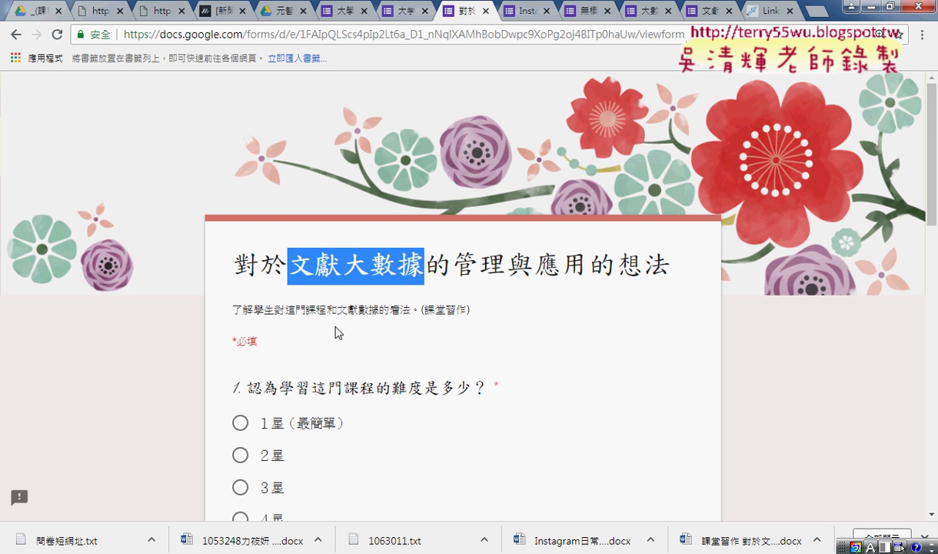
{"action": "scroll", "coordinate": [494, 401], "scroll_direction": "down", "scroll_amount": 3}
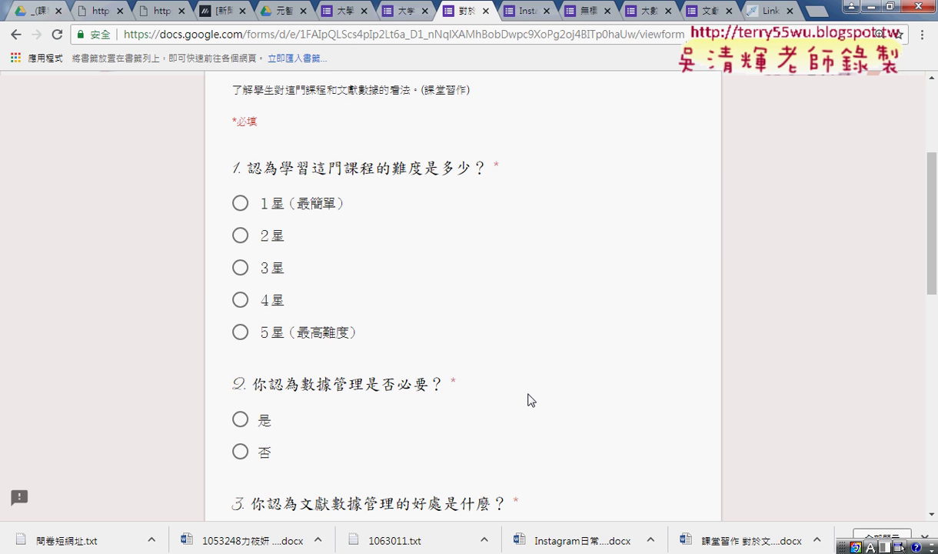
{"action": "scroll", "coordinate": [528, 399], "scroll_direction": "up", "scroll_amount": 3}
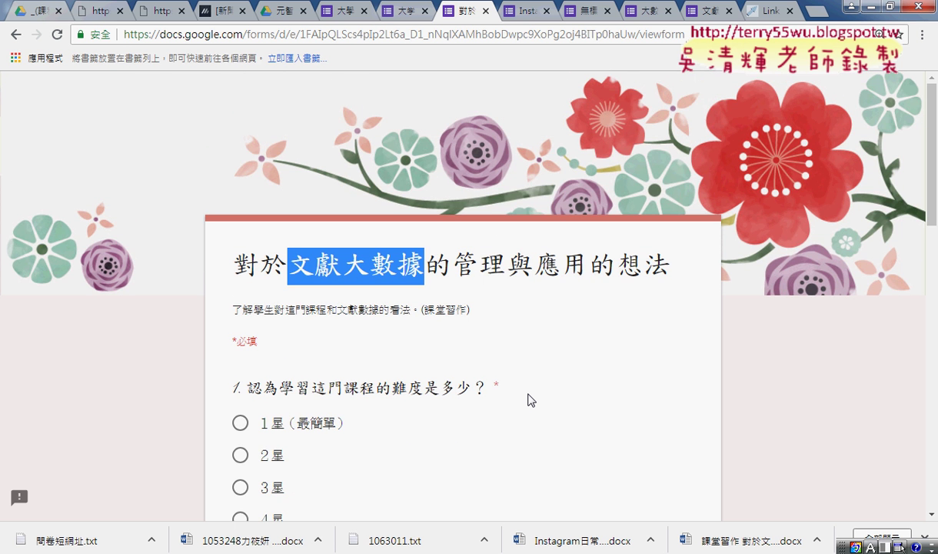
{"action": "scroll", "coordinate": [526, 402], "scroll_direction": "down", "scroll_amount": 4}
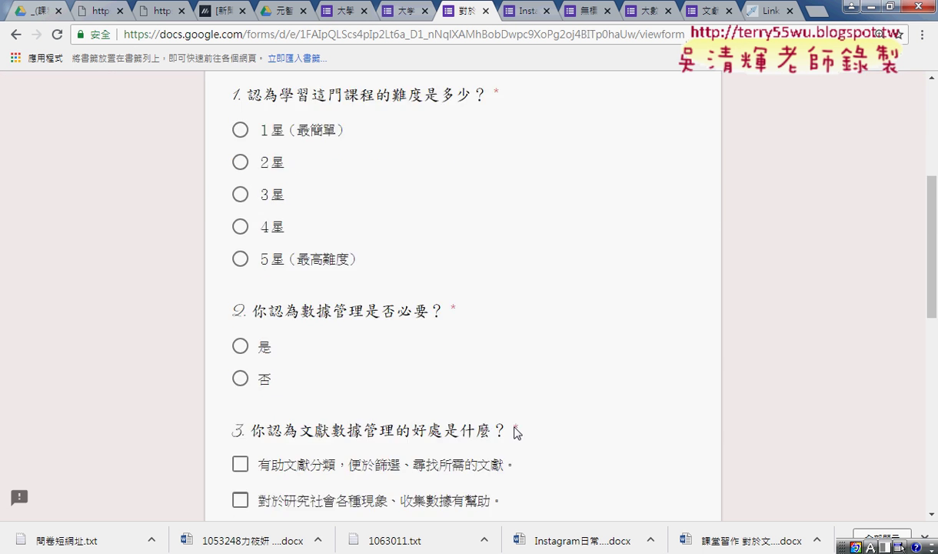
{"action": "scroll", "coordinate": [515, 423], "scroll_direction": "down", "scroll_amount": 2}
{"action": "scroll", "coordinate": [513, 427], "scroll_direction": "down", "scroll_amount": 3}
{"action": "scroll", "coordinate": [514, 426], "scroll_direction": "up", "scroll_amount": 1}
{"action": "scroll", "coordinate": [514, 427], "scroll_direction": "up", "scroll_amount": 8}
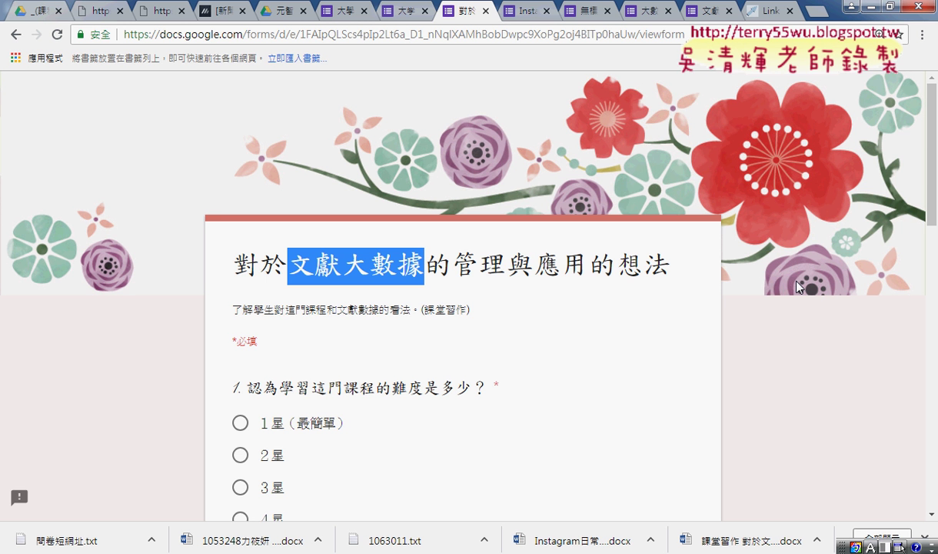
- Highlight the full Instagram日常應用與影響 title, then just the word Instagram
{"action": "left_click", "coordinate": [517, 10]}
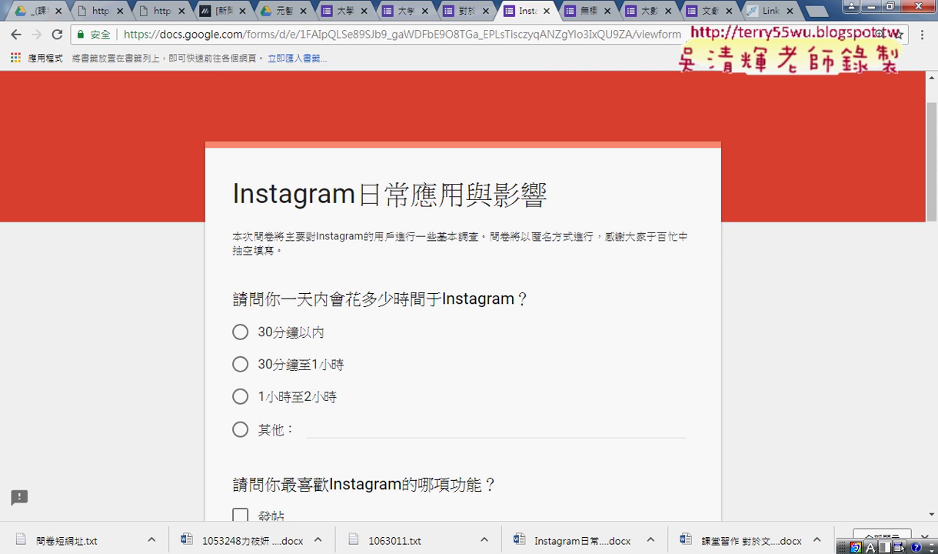
{"action": "left_click_drag", "start_coordinate": [548, 192], "coordinate": [228, 197]}
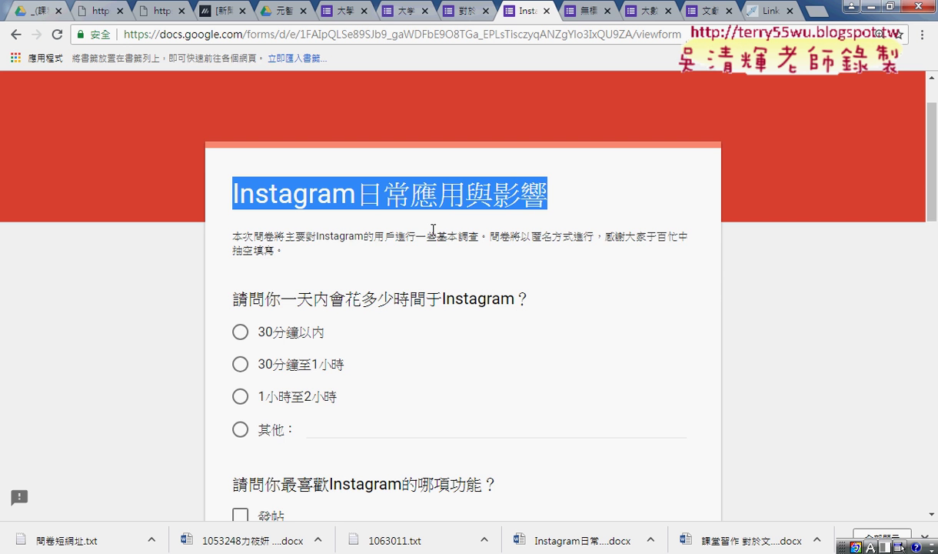
{"action": "scroll", "coordinate": [457, 254], "scroll_direction": "down", "scroll_amount": 4}
{"action": "scroll", "coordinate": [459, 254], "scroll_direction": "up", "scroll_amount": 5}
{"action": "scroll", "coordinate": [459, 254], "scroll_direction": "up", "scroll_amount": 1}
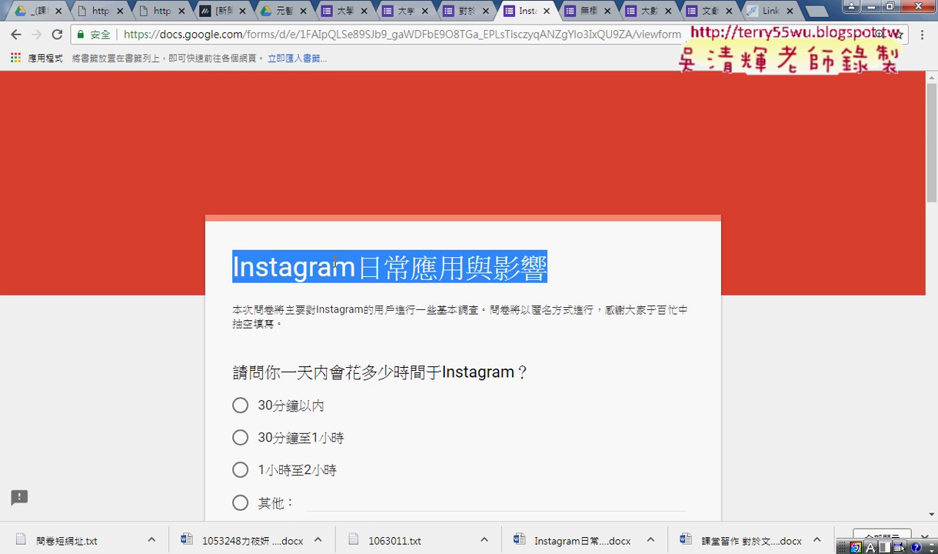
{"action": "double_click", "coordinate": [354, 269]}
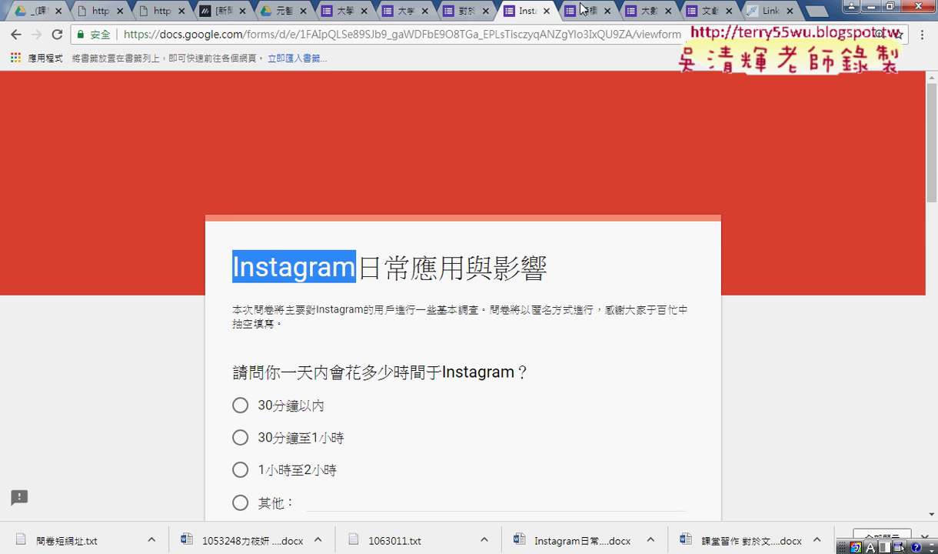
- Highlight the 無標題表單 title and part of the big-data question, then scroll to the AI question
{"action": "left_click", "coordinate": [561, 10]}
{"action": "scroll", "coordinate": [579, 237], "scroll_direction": "up", "scroll_amount": 4}
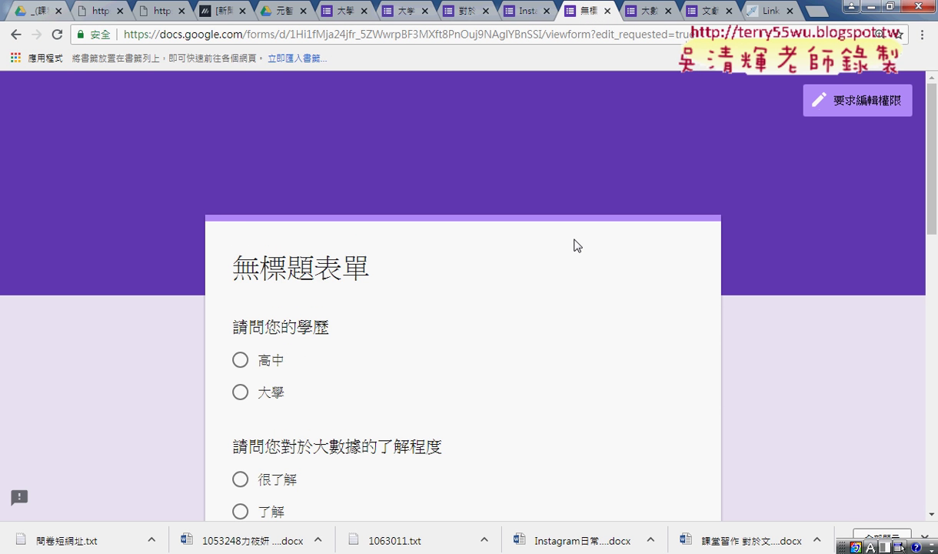
{"action": "left_click_drag", "start_coordinate": [370, 268], "coordinate": [232, 275]}
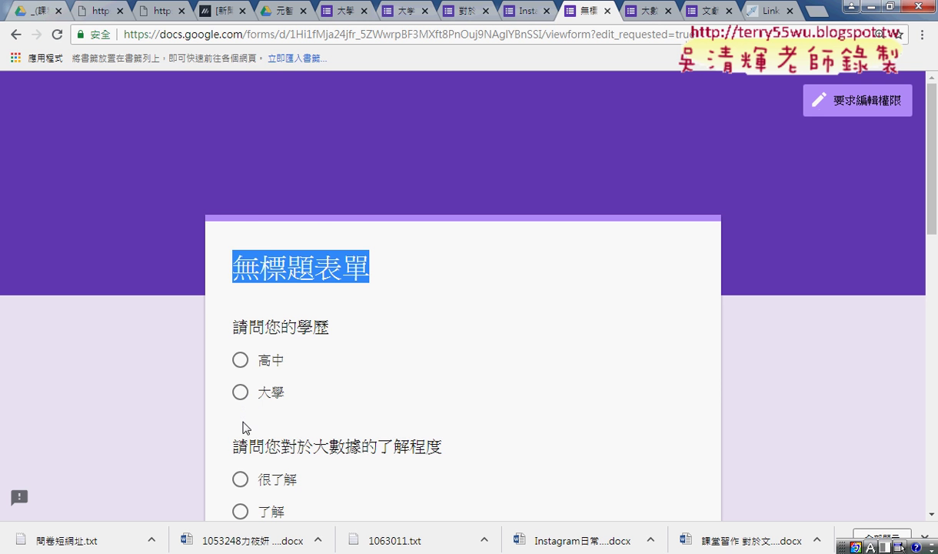
{"action": "scroll", "coordinate": [242, 425], "scroll_direction": "down", "scroll_amount": 3}
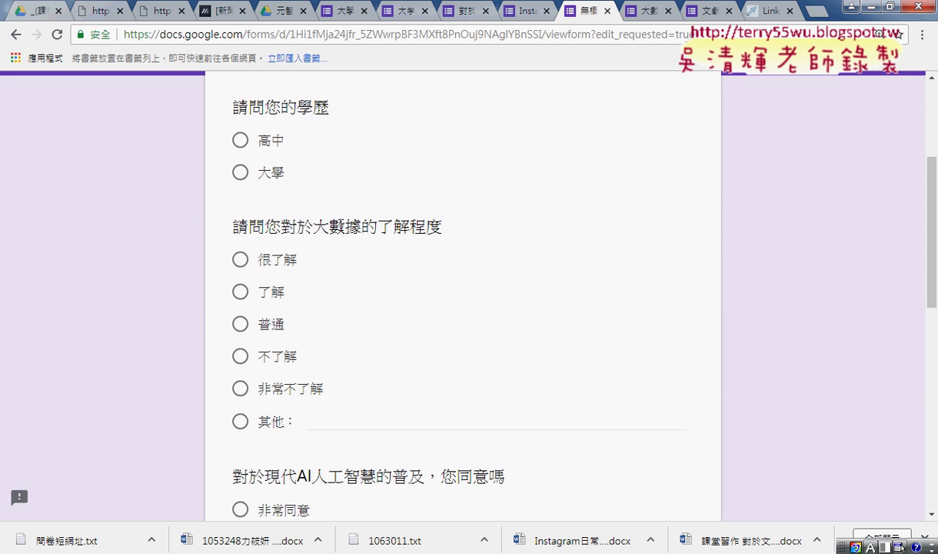
{"action": "left_click_drag", "start_coordinate": [345, 226], "coordinate": [456, 232]}
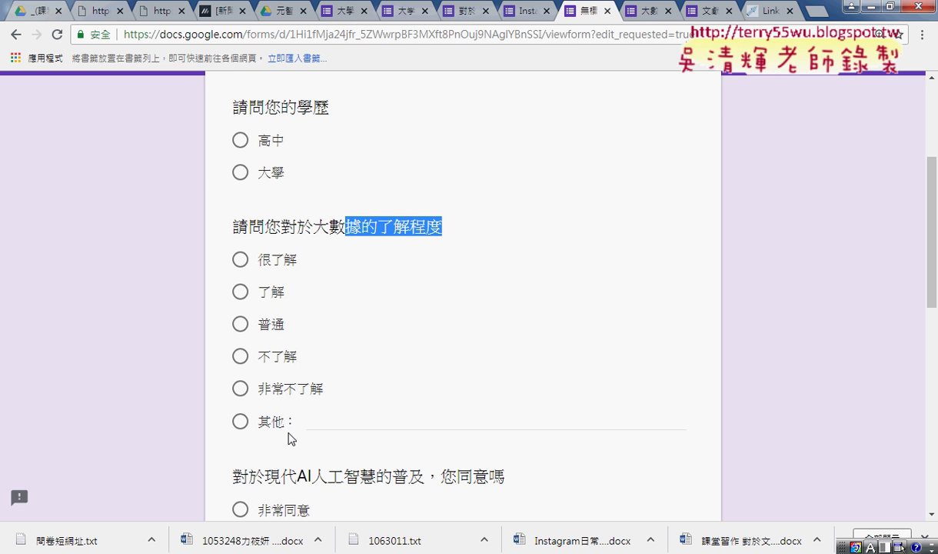
{"action": "scroll", "coordinate": [466, 423], "scroll_direction": "down", "scroll_amount": 3}
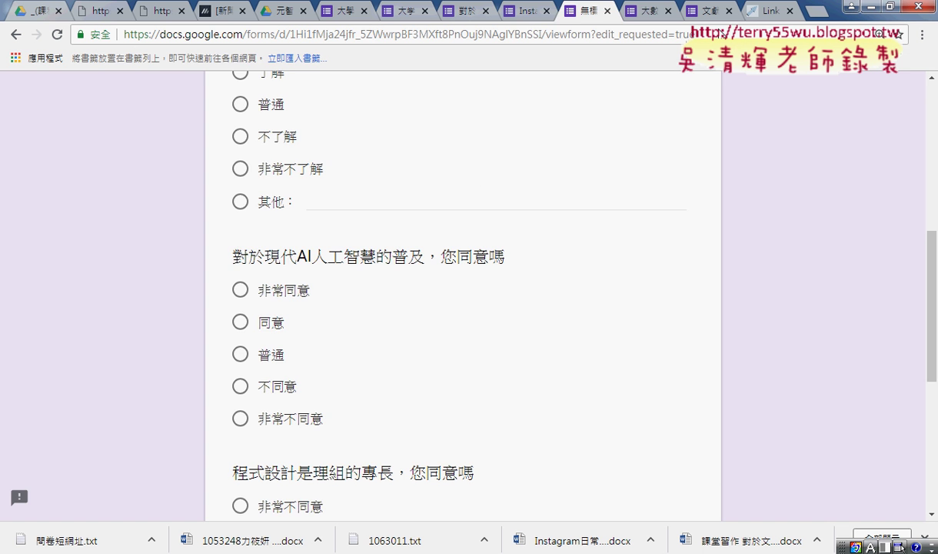
- Switch to the 大數據應用 survey and scroll through its questions
{"action": "left_click", "coordinate": [627, 10]}
{"action": "scroll", "coordinate": [588, 201], "scroll_direction": "up", "scroll_amount": 2}
{"action": "scroll", "coordinate": [371, 243], "scroll_direction": "down", "scroll_amount": 1}
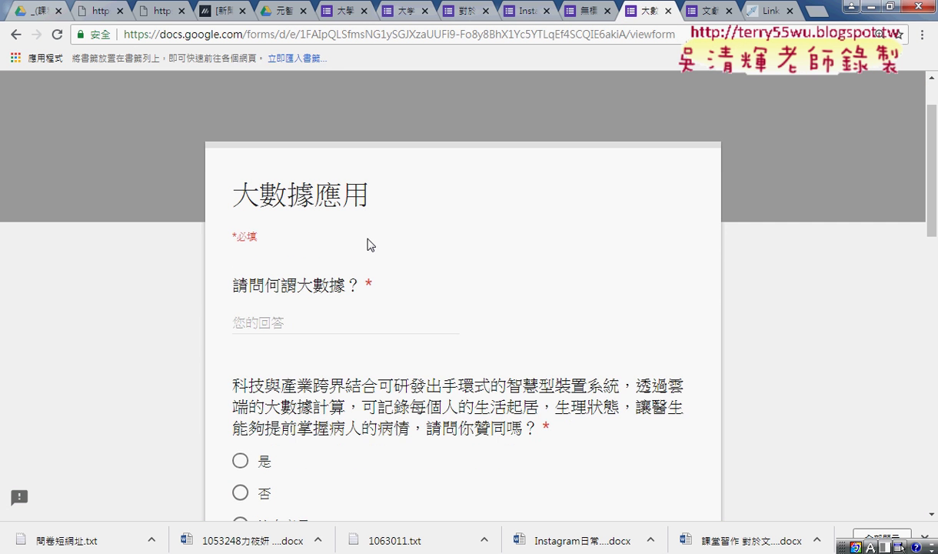
{"action": "scroll", "coordinate": [385, 238], "scroll_direction": "down", "scroll_amount": 2}
{"action": "scroll", "coordinate": [397, 237], "scroll_direction": "down", "scroll_amount": 2}
{"action": "scroll", "coordinate": [398, 232], "scroll_direction": "down", "scroll_amount": 2}
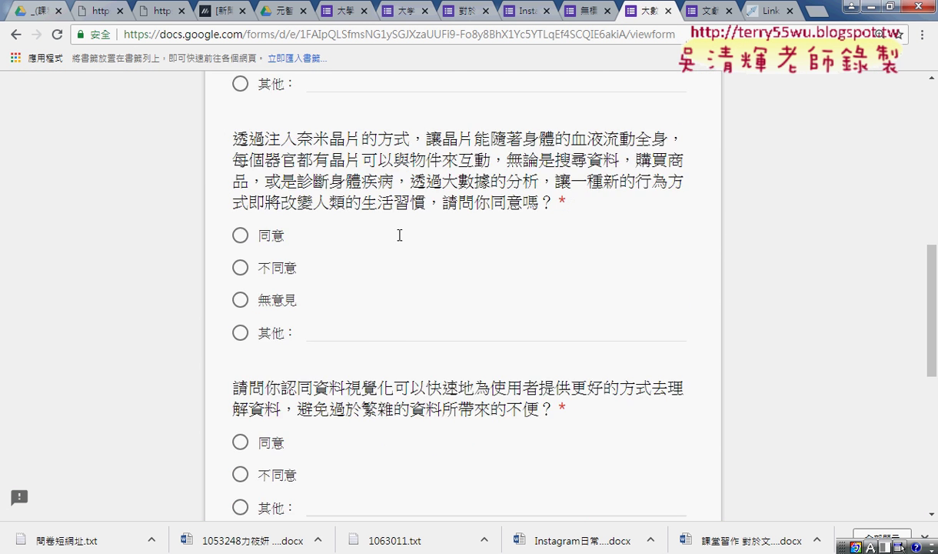
{"action": "scroll", "coordinate": [397, 232], "scroll_direction": "down", "scroll_amount": 3}
- In 文獻大數據應用表單, tick 掃廁所 for the career question and highlight the programming-course question
{"action": "left_click", "coordinate": [711, 11]}
{"action": "scroll", "coordinate": [521, 252], "scroll_direction": "down", "scroll_amount": 2}
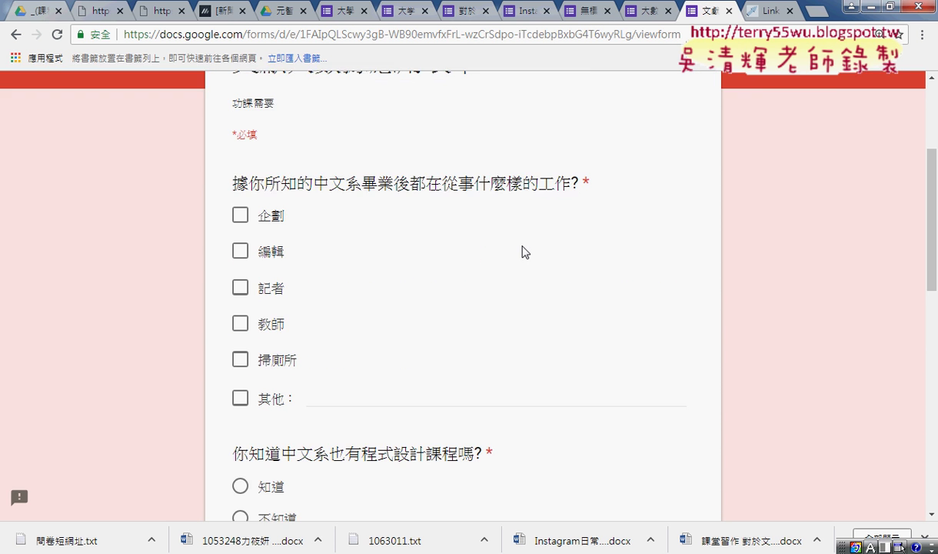
{"action": "scroll", "coordinate": [522, 251], "scroll_direction": "down", "scroll_amount": 3}
{"action": "scroll", "coordinate": [526, 243], "scroll_direction": "up", "scroll_amount": 2}
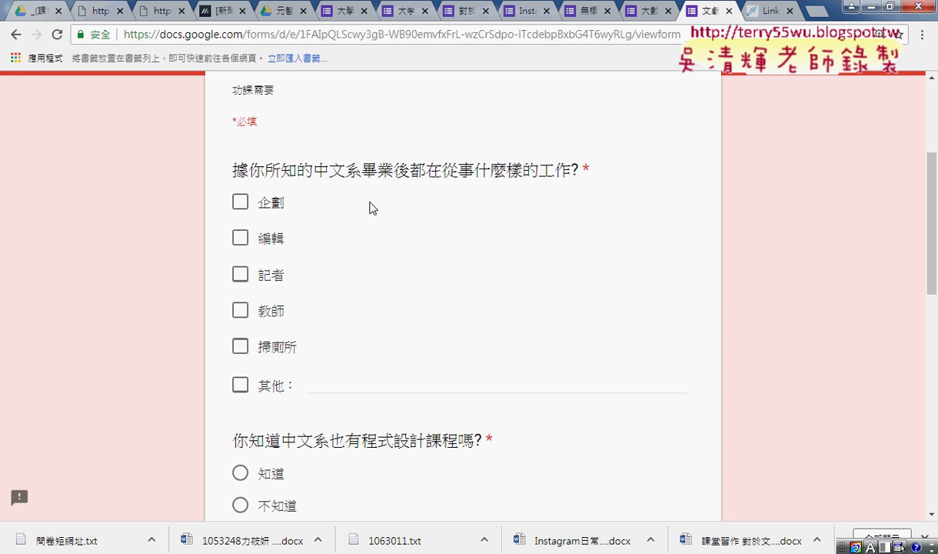
{"action": "left_click_drag", "start_coordinate": [316, 170], "coordinate": [580, 179]}
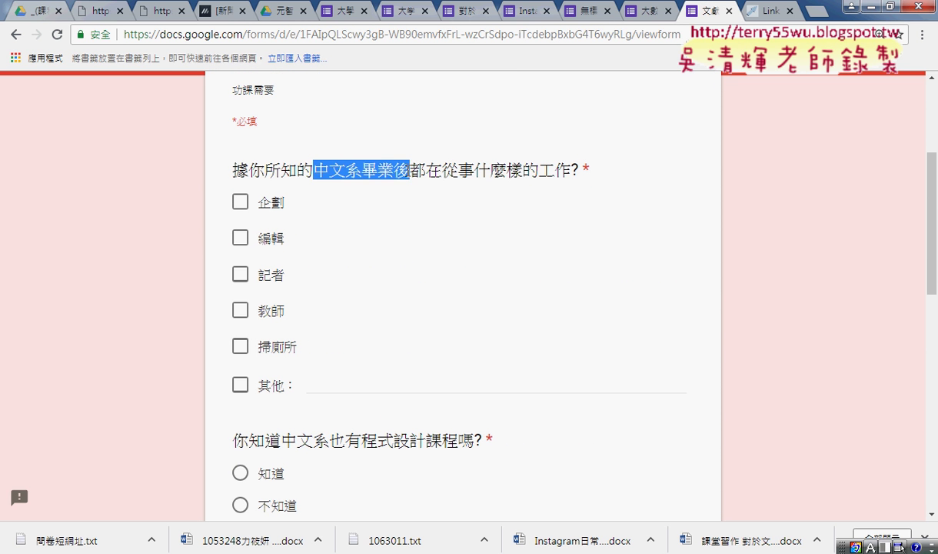
{"action": "left_click_drag", "start_coordinate": [295, 346], "coordinate": [260, 347]}
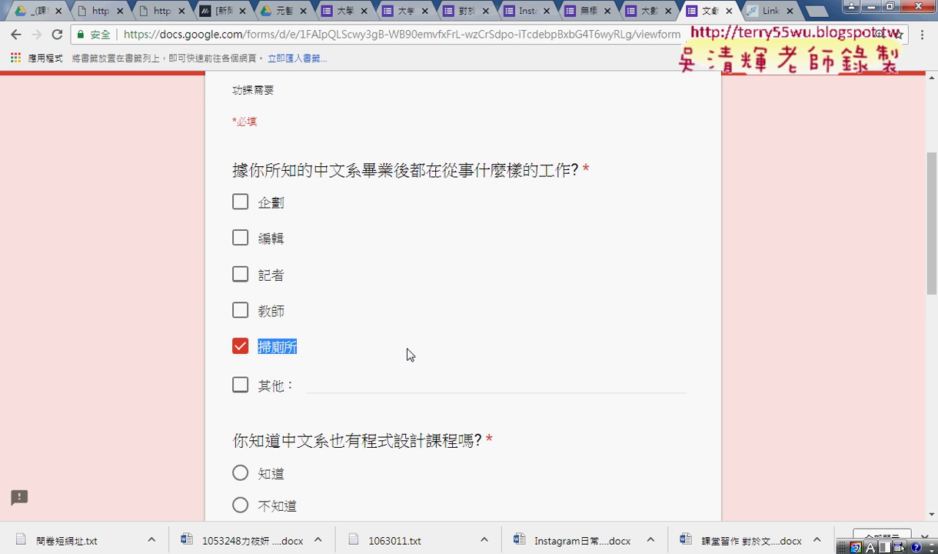
{"action": "scroll", "coordinate": [438, 361], "scroll_direction": "down", "scroll_amount": 3}
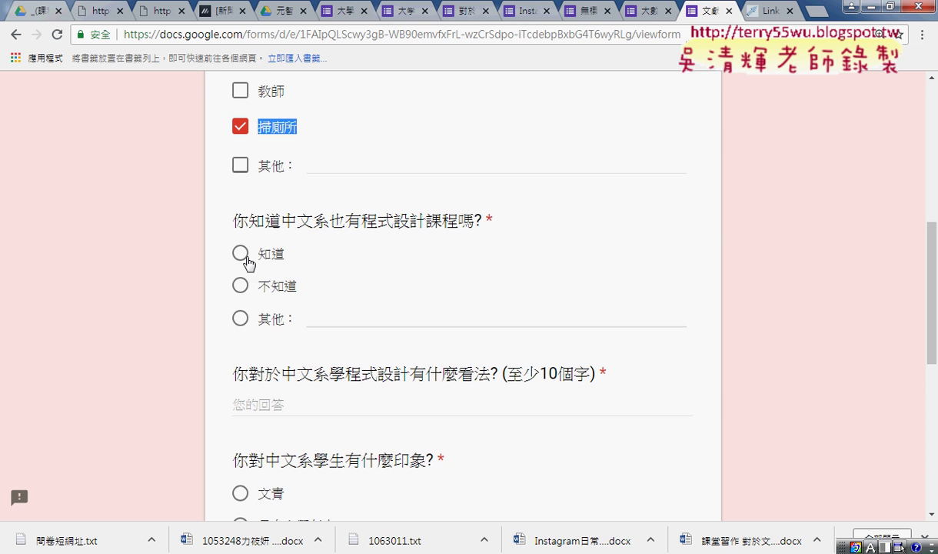
{"action": "scroll", "coordinate": [339, 343], "scroll_direction": "down", "scroll_amount": 1}
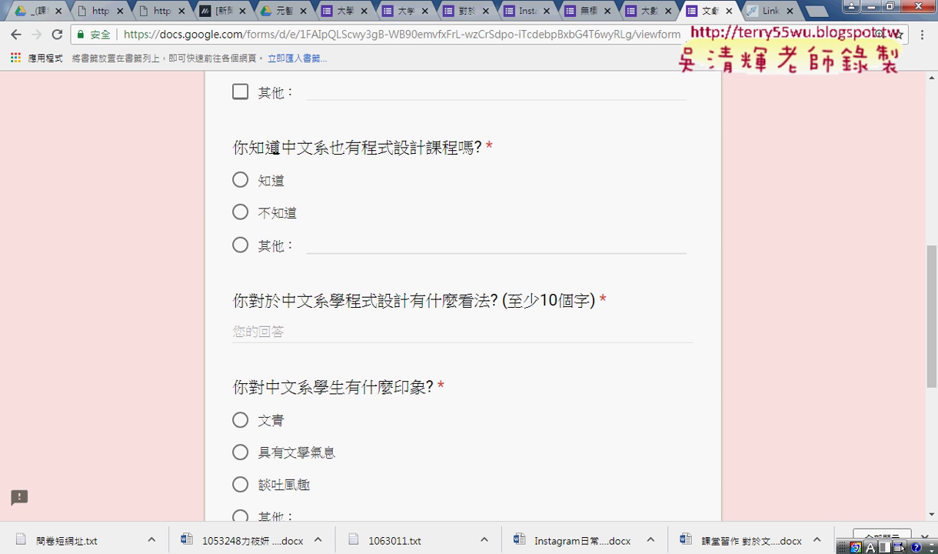
{"action": "left_click_drag", "start_coordinate": [278, 148], "coordinate": [475, 146]}
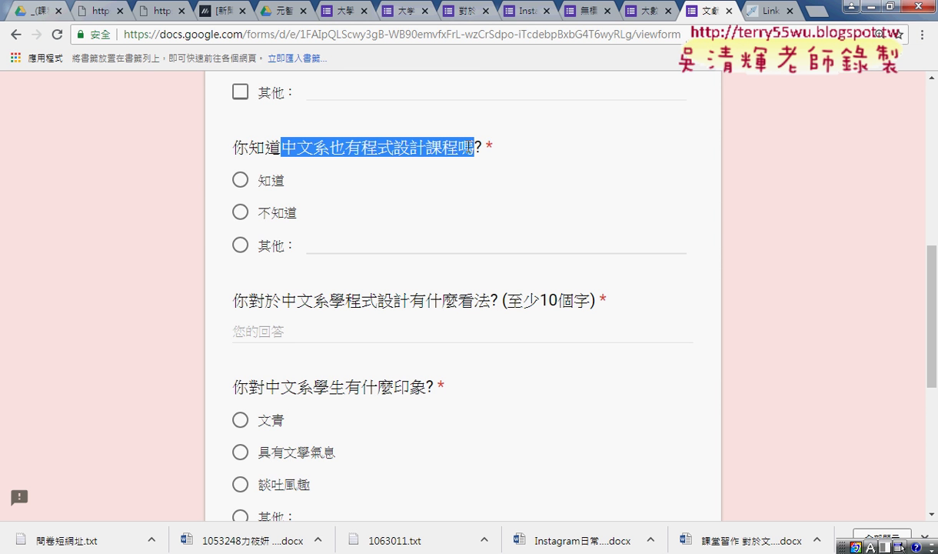
{"action": "scroll", "coordinate": [358, 258], "scroll_direction": "down", "scroll_amount": 1}
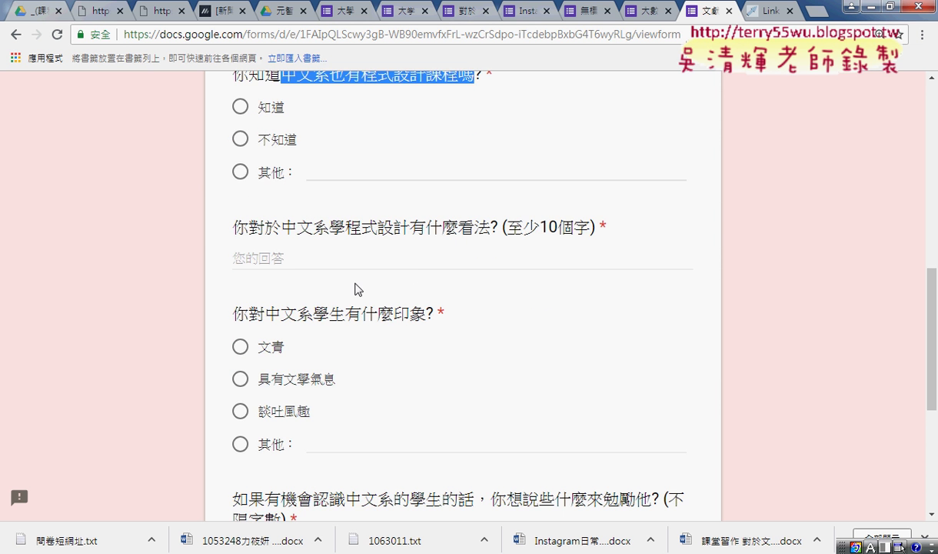
{"action": "scroll", "coordinate": [356, 289], "scroll_direction": "down", "scroll_amount": 2}
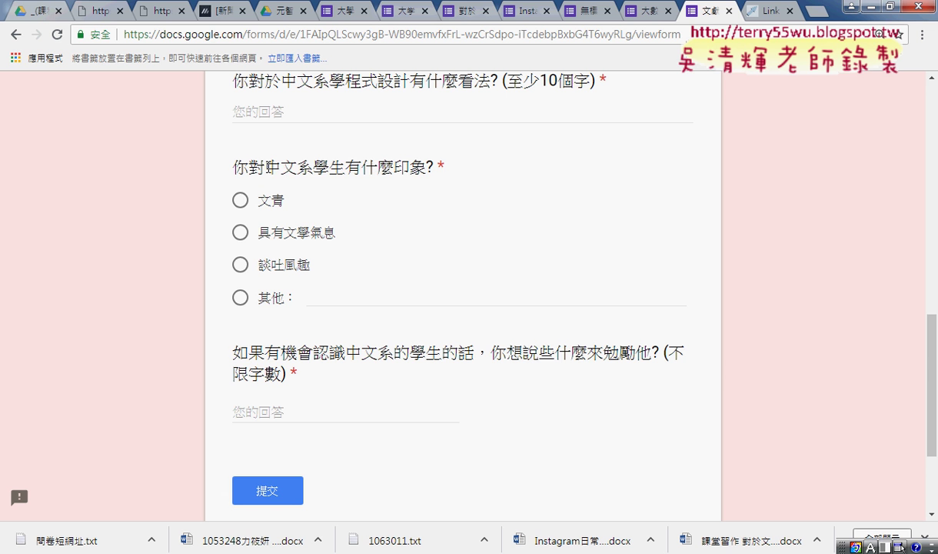
{"action": "left_click_drag", "start_coordinate": [264, 167], "coordinate": [431, 170]}
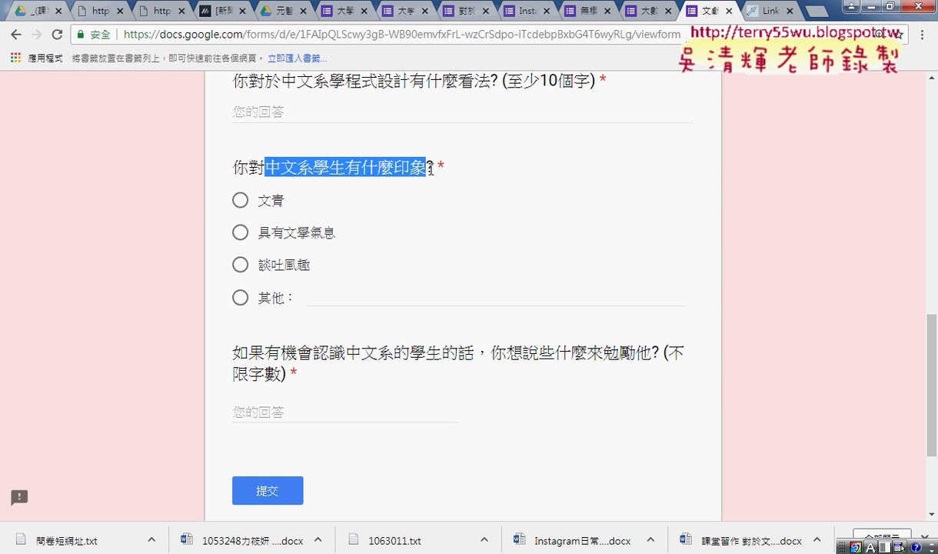
{"action": "left_click_drag", "start_coordinate": [430, 169], "coordinate": [437, 168]}
{"action": "double_click", "coordinate": [296, 353]}
{"action": "left_click_drag", "start_coordinate": [313, 353], "coordinate": [477, 353]}
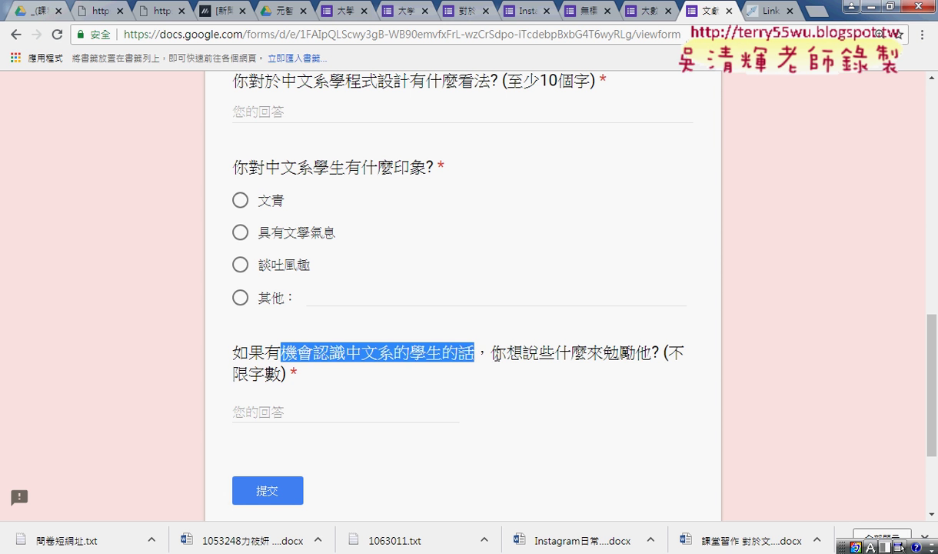
{"action": "left_click_drag", "start_coordinate": [491, 352], "coordinate": [653, 352]}
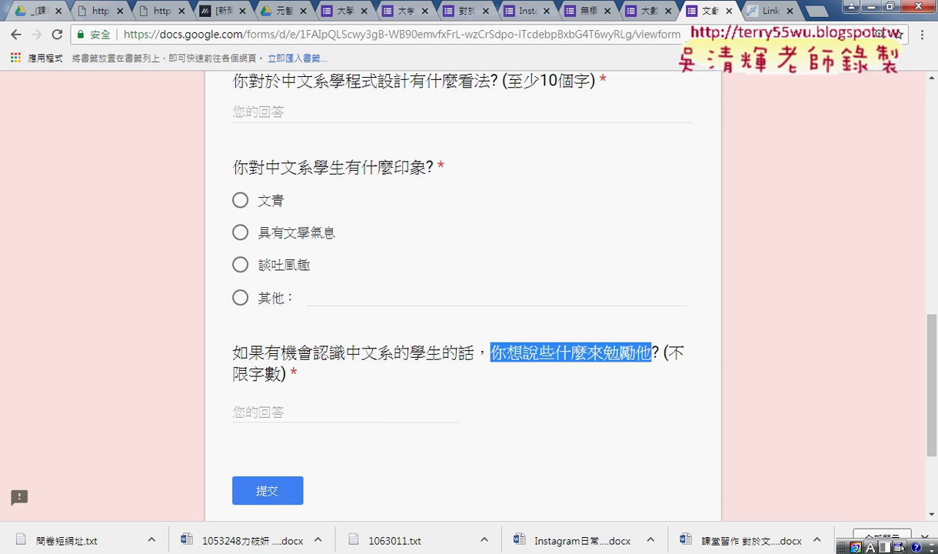
- Select the gg.gg/ppt2excel link text on slide 19, 補充資料
{"action": "left_click", "coordinate": [348, 537]}
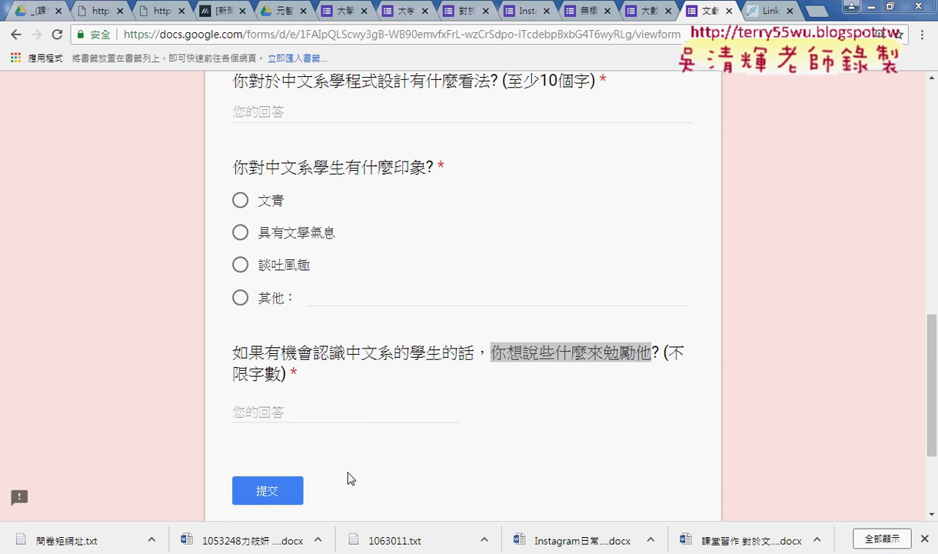
{"action": "left_click", "coordinate": [450, 359]}
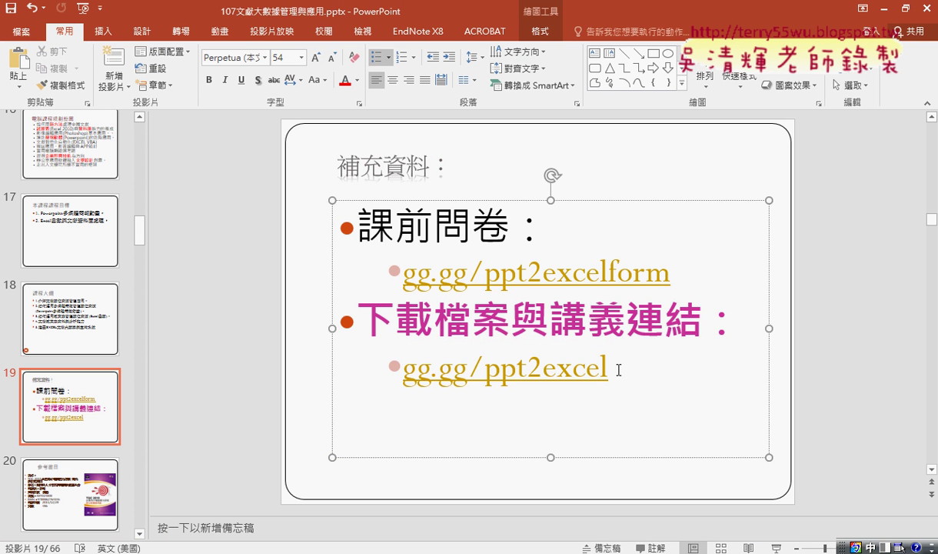
{"action": "left_click_drag", "start_coordinate": [614, 370], "coordinate": [402, 367]}
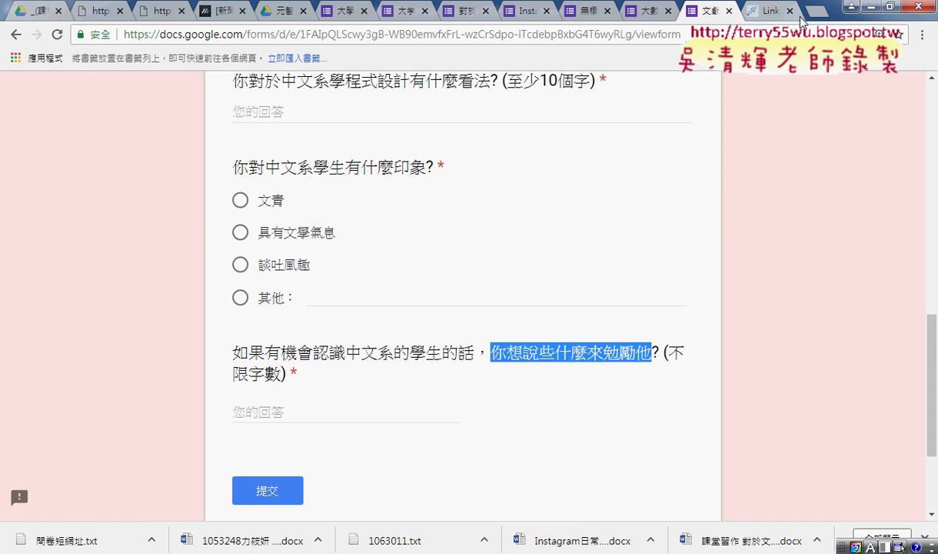
- Paste gg.gg/ppt2excel into a new Chrome tab and go to the course Drive folder
{"action": "left_click", "coordinate": [814, 11]}
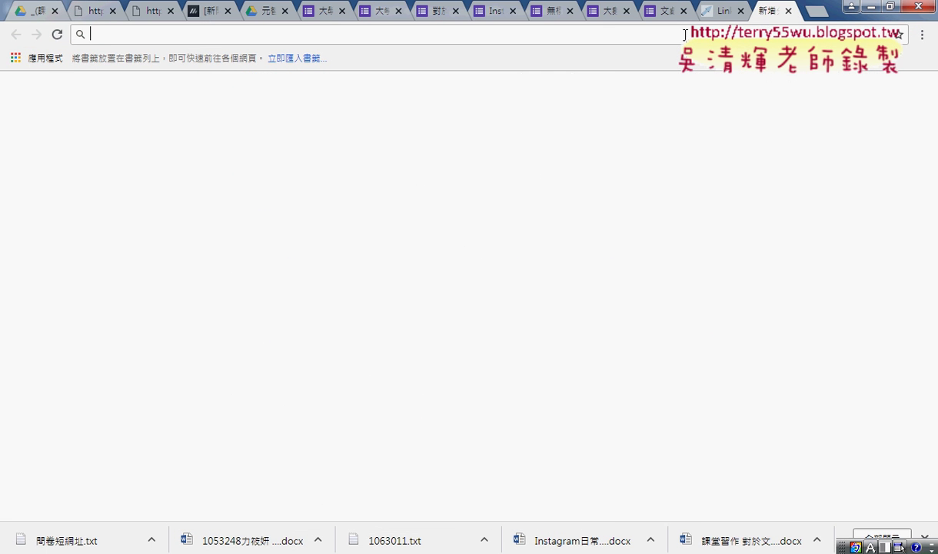
{"action": "right_click", "coordinate": [615, 35]}
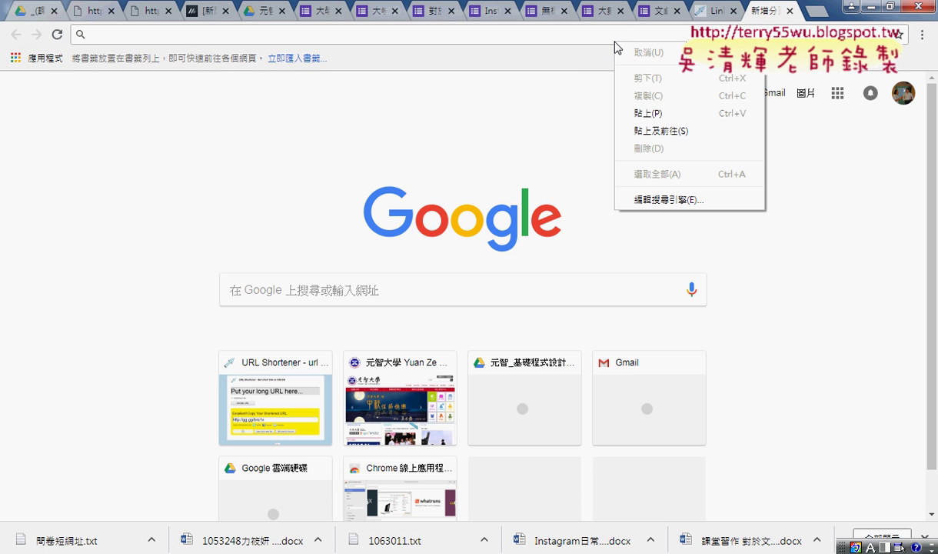
{"action": "left_click", "coordinate": [660, 115]}
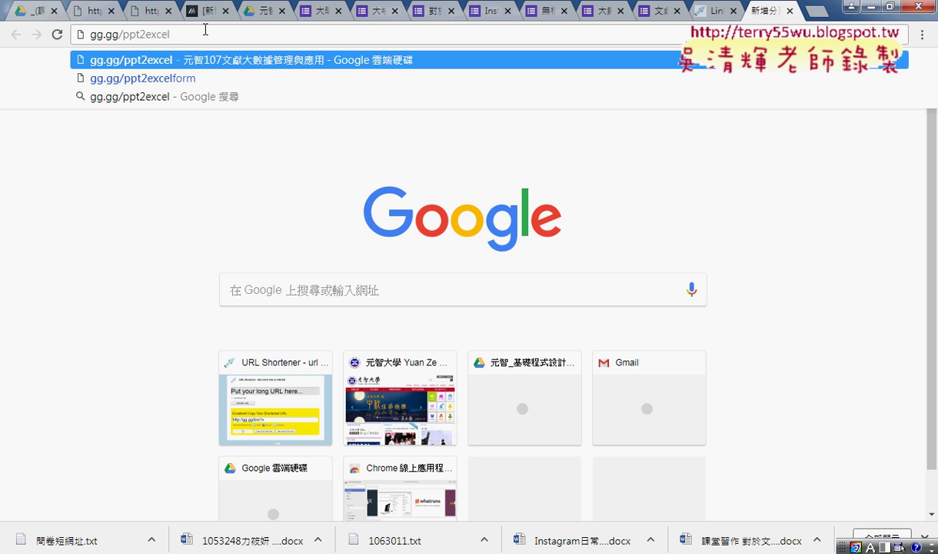
{"action": "key", "text": "Return"}
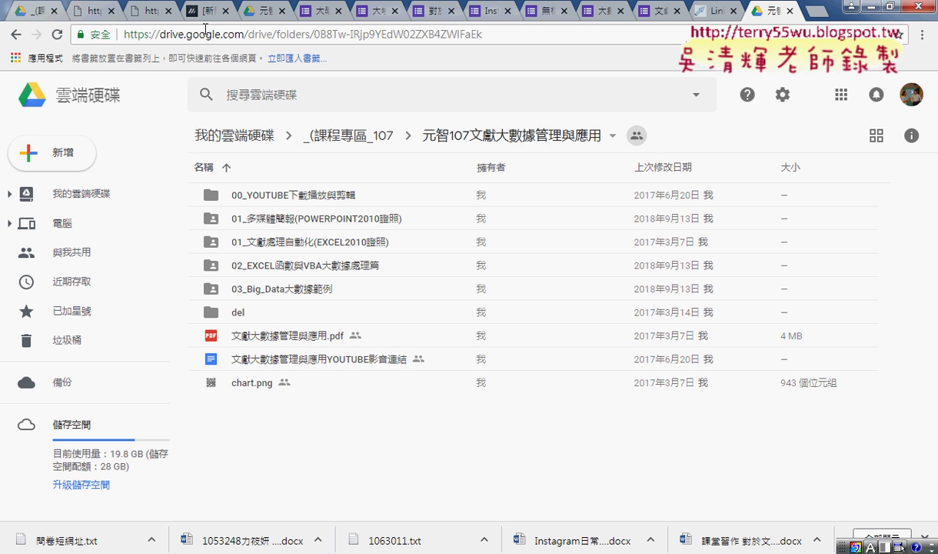
- Open the 01_多媒體簡報(POWERPOINT2010證照) folder and select TQC_POERPOINT2010題目.pdf
{"action": "left_click", "coordinate": [265, 219]}
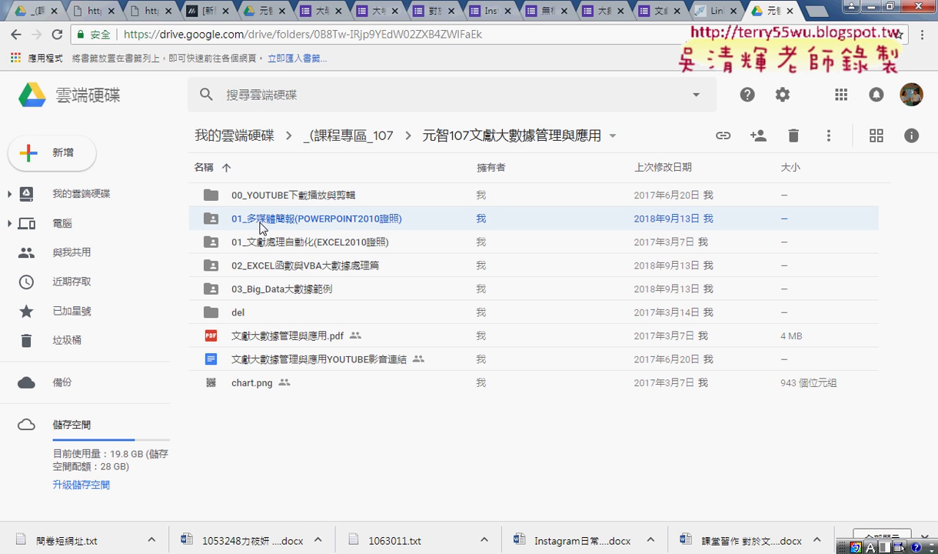
{"action": "double_click", "coordinate": [263, 219]}
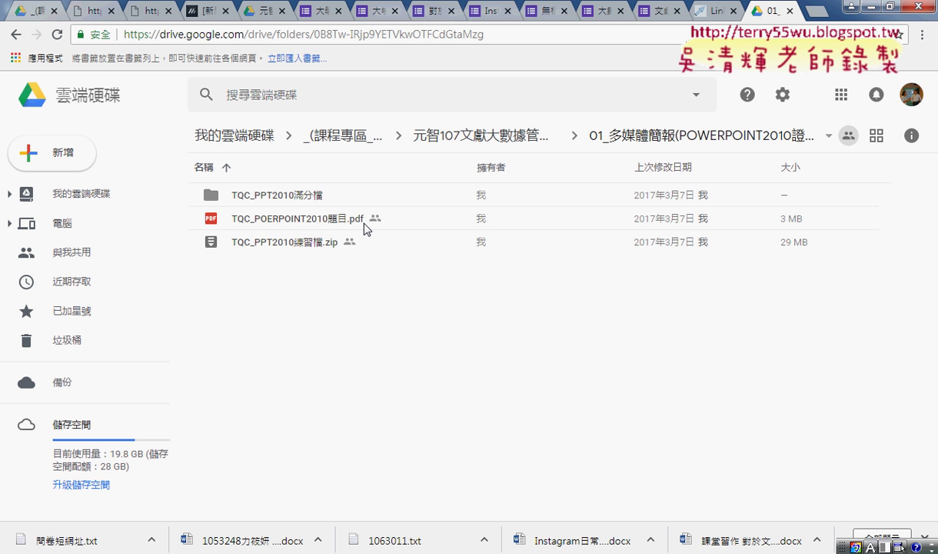
{"action": "left_click", "coordinate": [261, 215]}
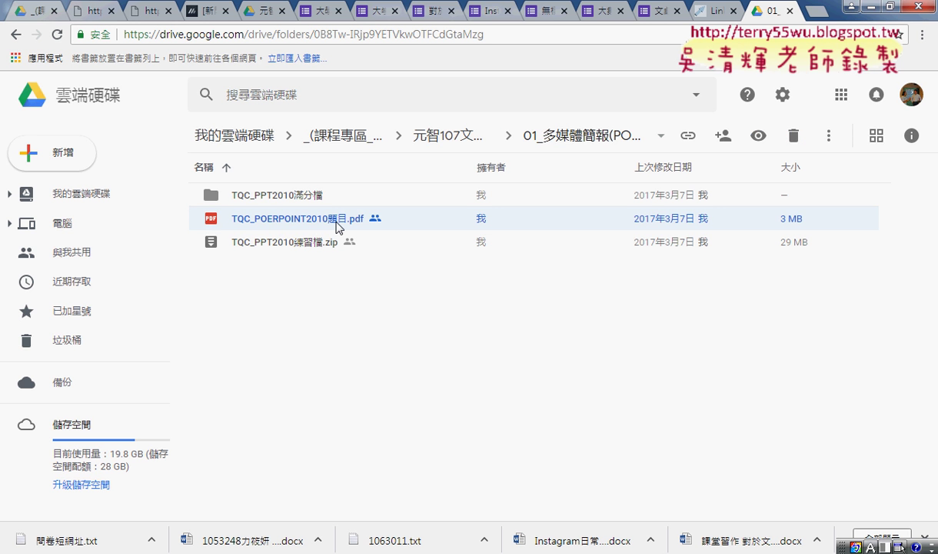
- Preview TQC_POERPOINT2010題目.pdf, scroll through its pages and zoom in
{"action": "double_click", "coordinate": [337, 227]}
{"action": "scroll", "coordinate": [347, 226], "scroll_direction": "down", "scroll_amount": 5}
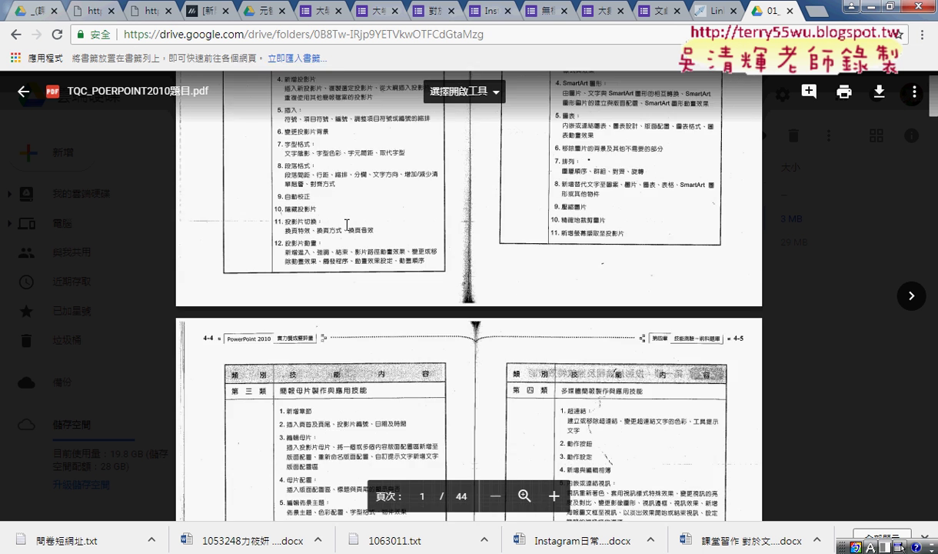
{"action": "scroll", "coordinate": [347, 226], "scroll_direction": "up", "scroll_amount": 2}
{"action": "scroll", "coordinate": [347, 225], "scroll_direction": "down", "scroll_amount": 4}
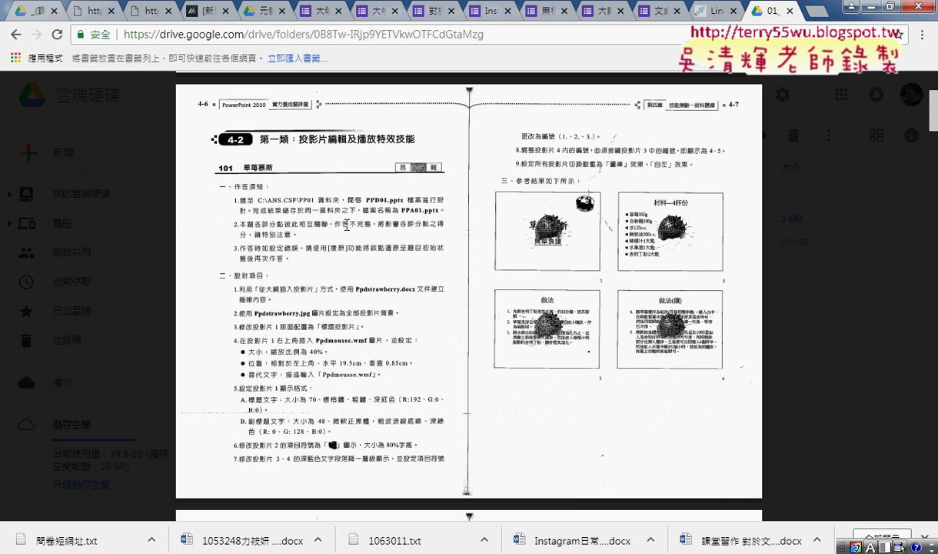
{"action": "scroll", "coordinate": [323, 223], "scroll_direction": "down", "scroll_amount": 2}
{"action": "scroll", "coordinate": [323, 223], "scroll_direction": "down", "scroll_amount": 3}
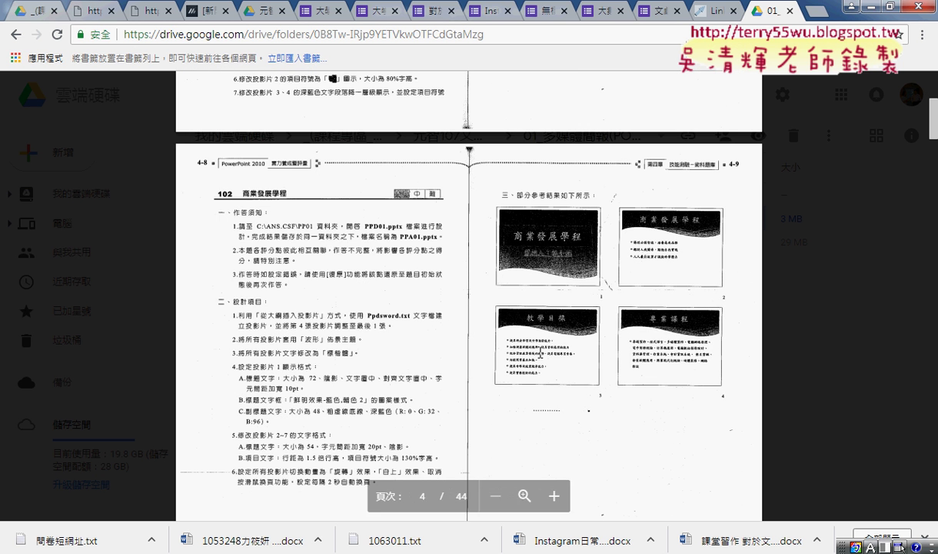
{"action": "scroll", "coordinate": [541, 353], "scroll_direction": "down", "scroll_amount": 1}
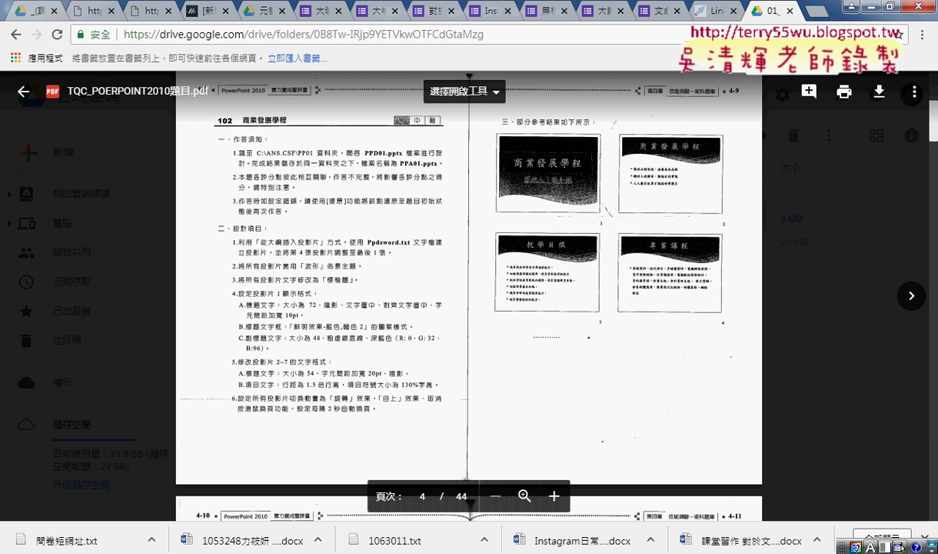
{"action": "left_click", "coordinate": [927, 537]}
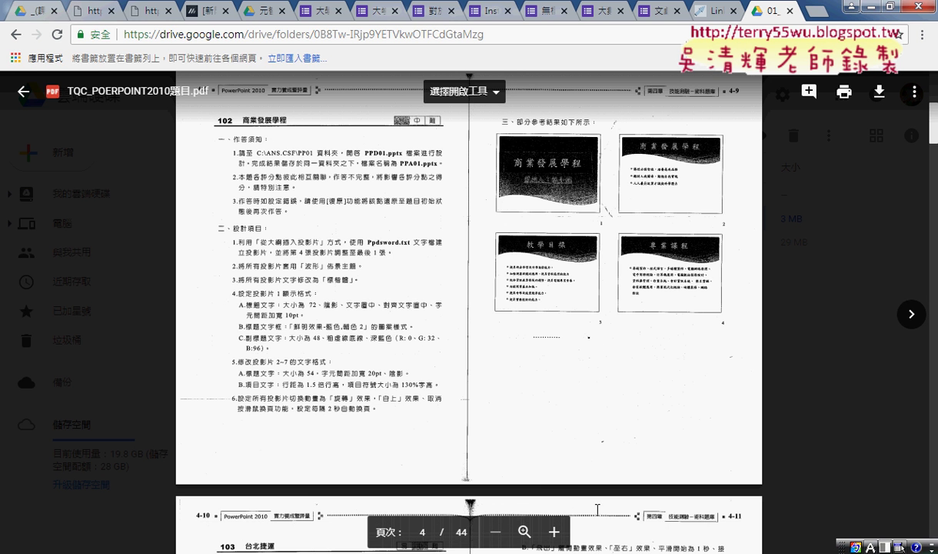
{"action": "left_click", "coordinate": [525, 532]}
{"action": "scroll", "coordinate": [253, 302], "scroll_direction": "up", "scroll_amount": 2}
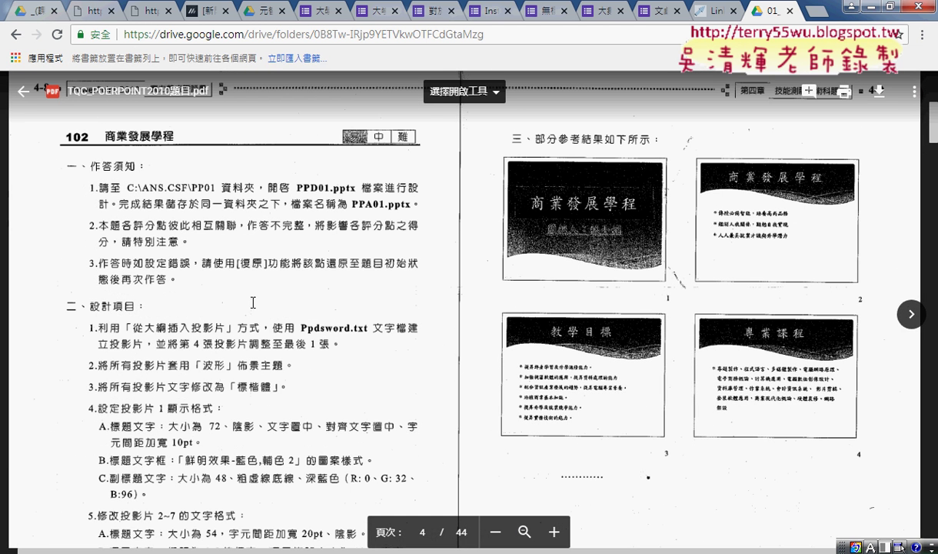
- Open the PDF in a new tab via 在新視窗中開啟, then return to the folder tab
{"action": "left_click", "coordinate": [915, 93]}
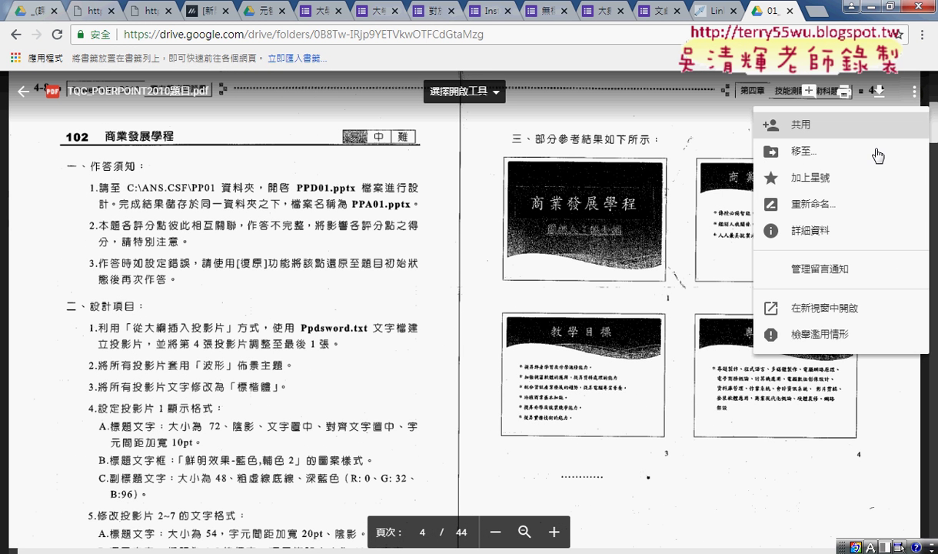
{"action": "left_click", "coordinate": [829, 310]}
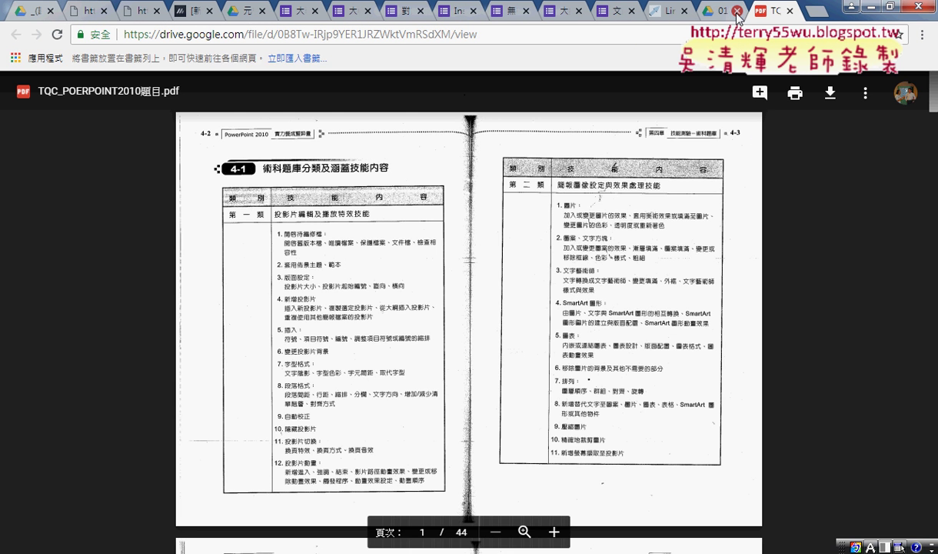
{"action": "key", "text": "ctrl+shift+Tab"}
- Download TQC_PPT2010練習檔.zip via 下載 and reveal it with 在資料夾中顯示
{"action": "left_click", "coordinate": [33, 87]}
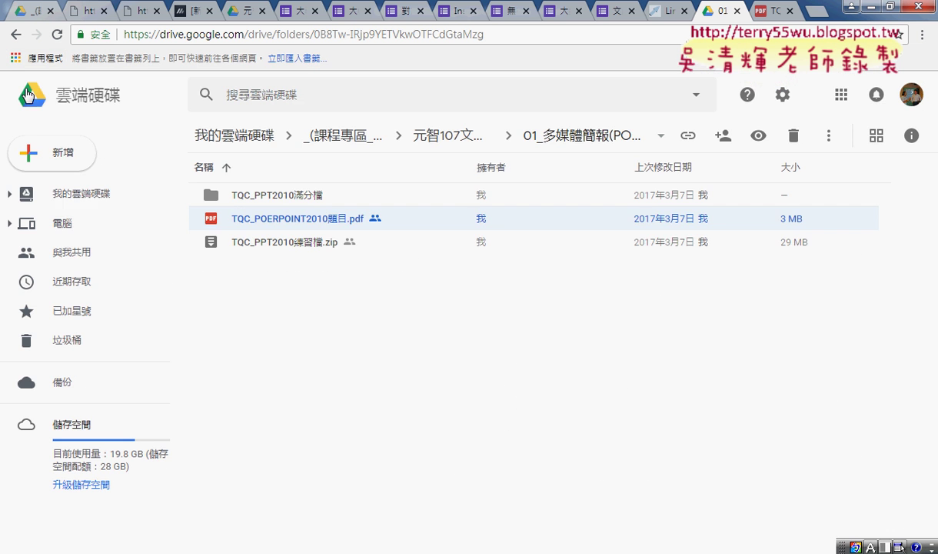
{"action": "left_click", "coordinate": [312, 244]}
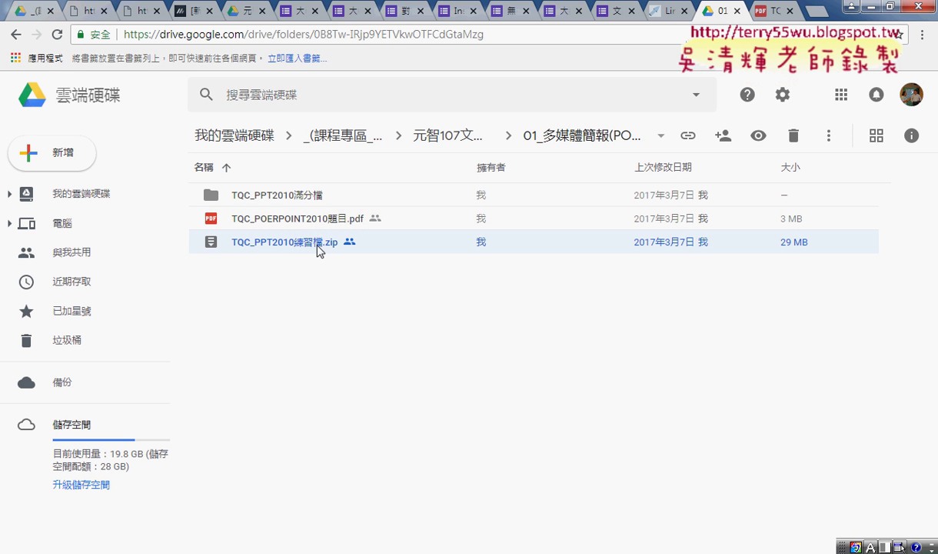
{"action": "right_click", "coordinate": [318, 246]}
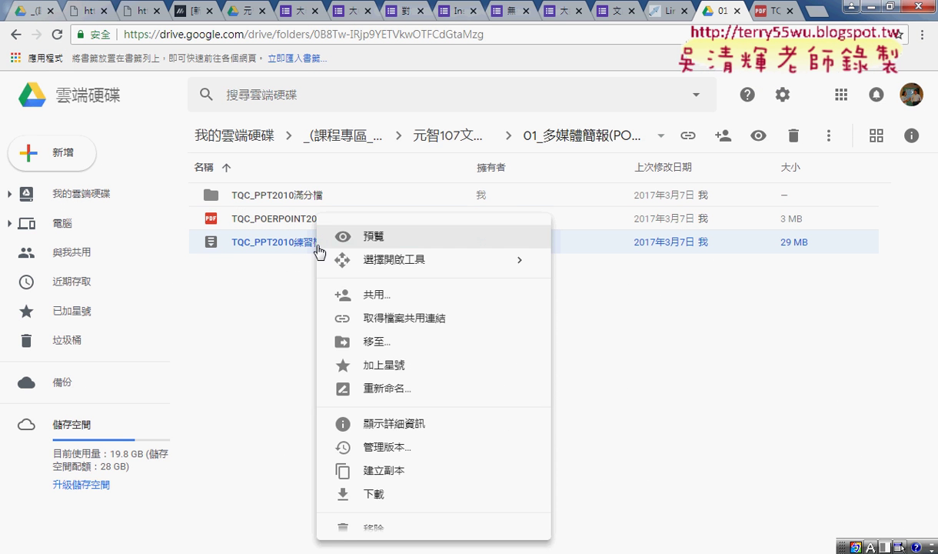
{"action": "left_click", "coordinate": [386, 502]}
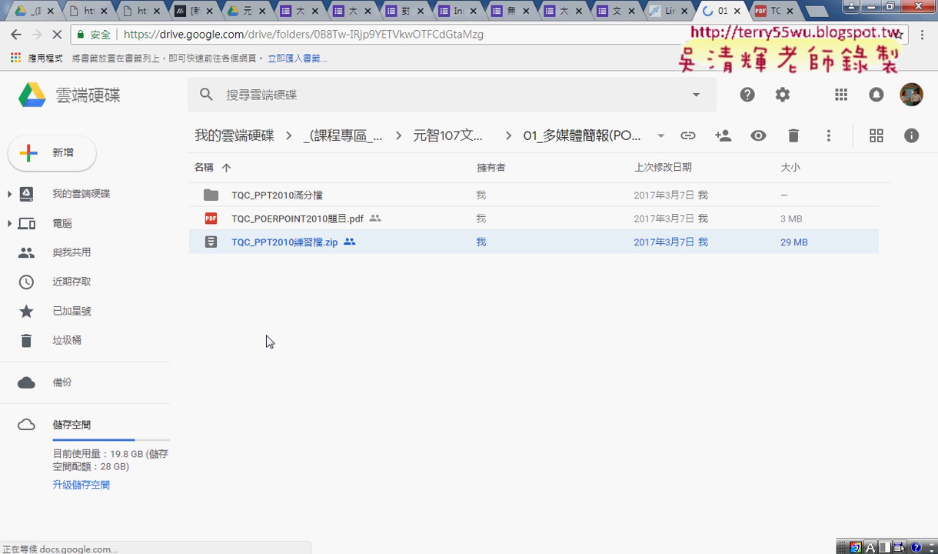
{"action": "left_click", "coordinate": [151, 539]}
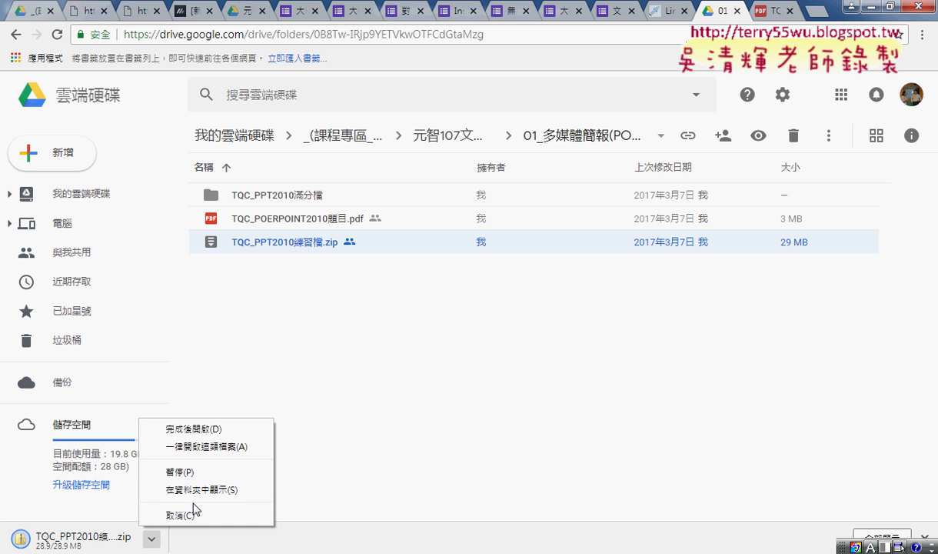
{"action": "left_click", "coordinate": [201, 490]}
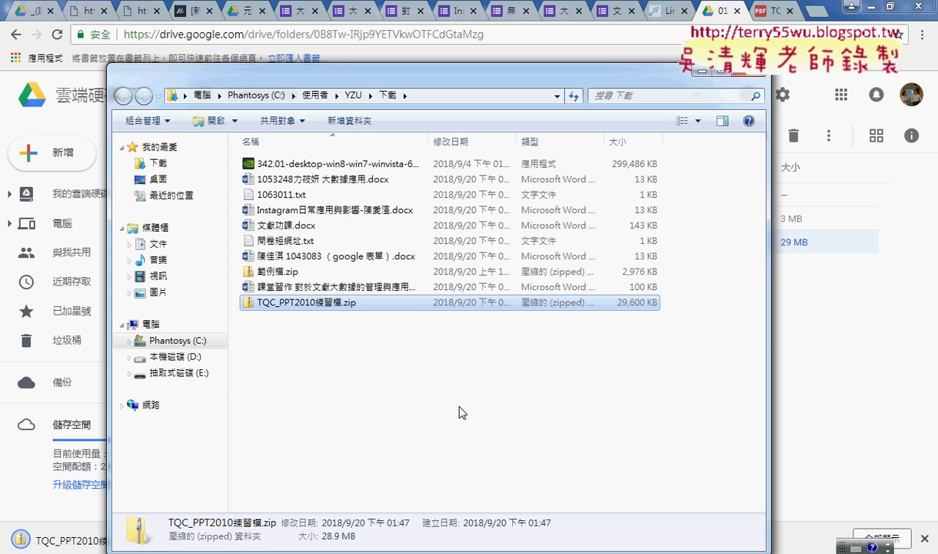
- Minimize the browser, Word and Notepad, and move the Downloads window aside to expose the desktop
{"action": "left_click", "coordinate": [873, 10]}
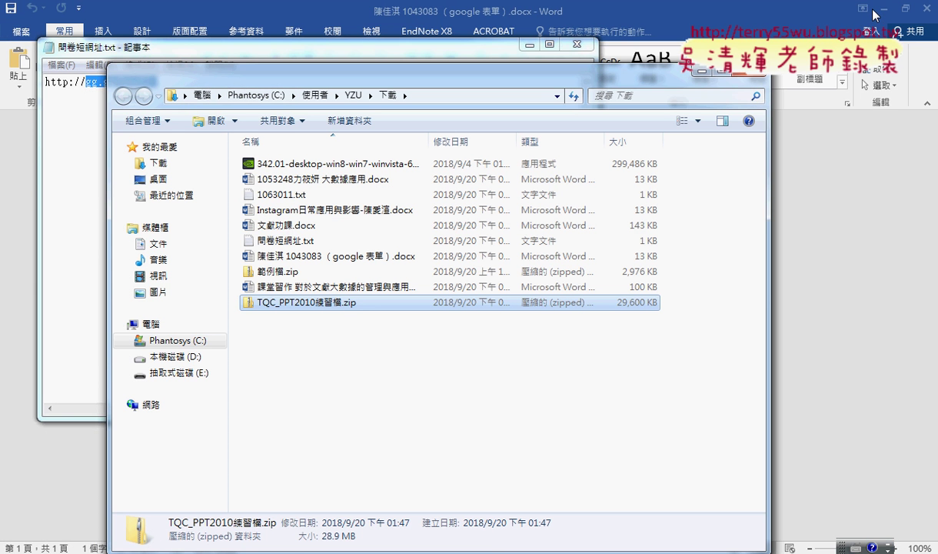
{"action": "left_click", "coordinate": [883, 9]}
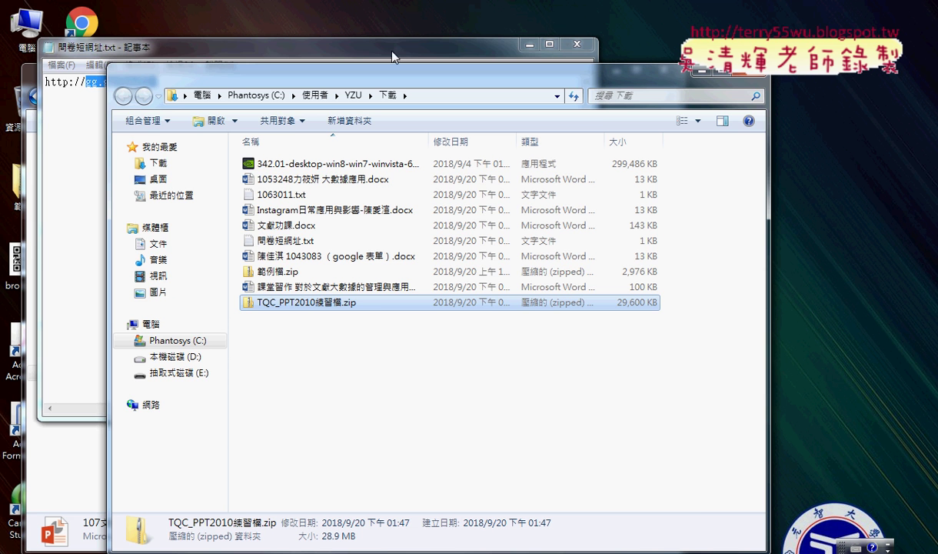
{"action": "left_click", "coordinate": [492, 47]}
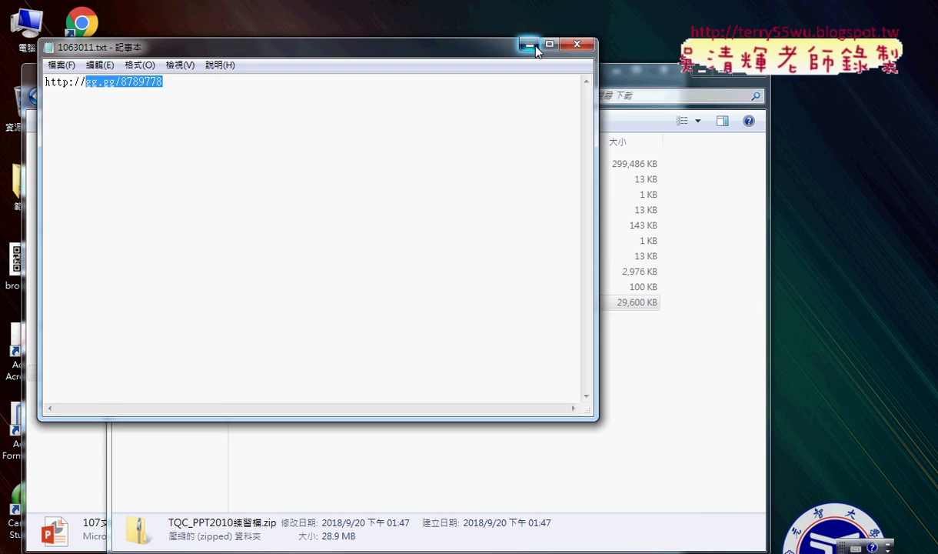
{"action": "left_click", "coordinate": [530, 46]}
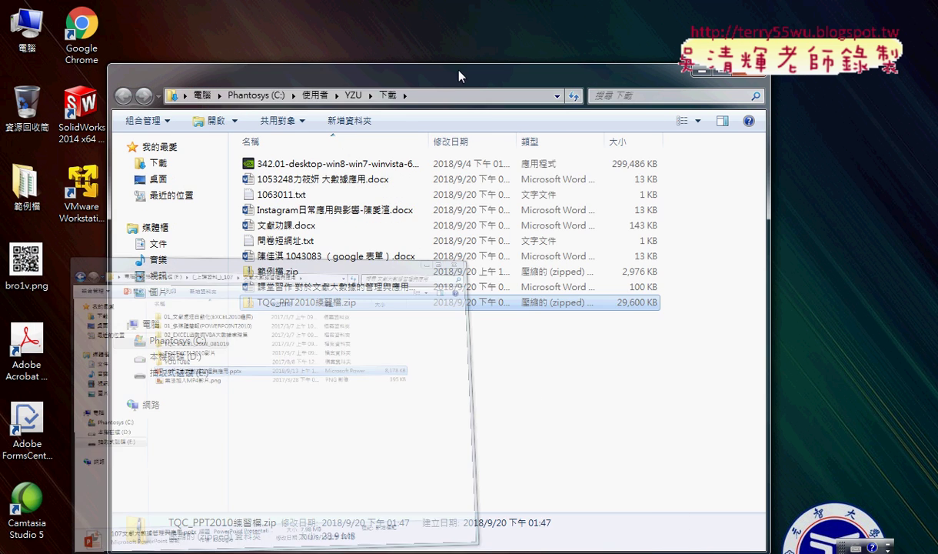
{"action": "left_click_drag", "start_coordinate": [459, 76], "coordinate": [581, 76]}
- Extract TQC_PPT2010練習檔.zip onto the desktop with 7-Zip and open the resulting TQC_PPT2010 folder
{"action": "left_click_drag", "start_coordinate": [408, 301], "coordinate": [130, 279]}
{"action": "mouse_move", "coordinate": [165, 286]}
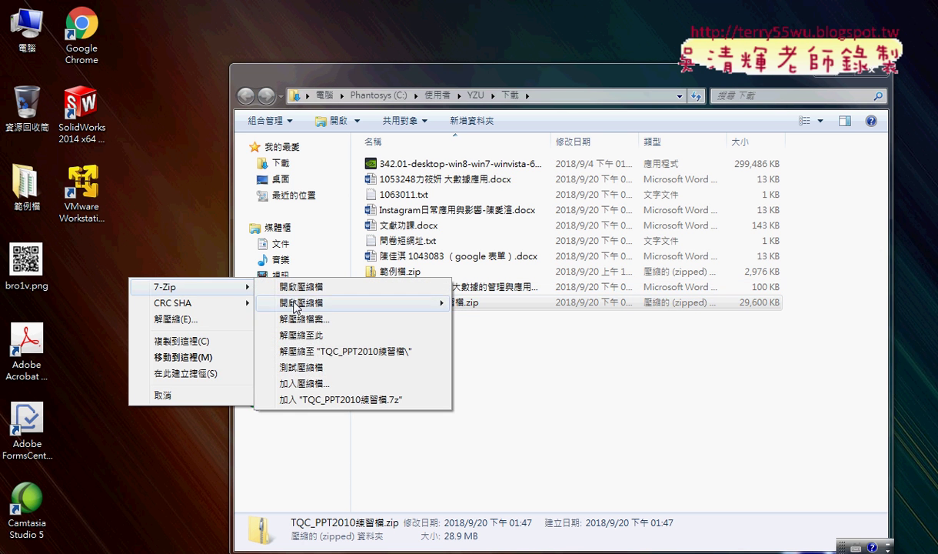
{"action": "left_click", "coordinate": [329, 338]}
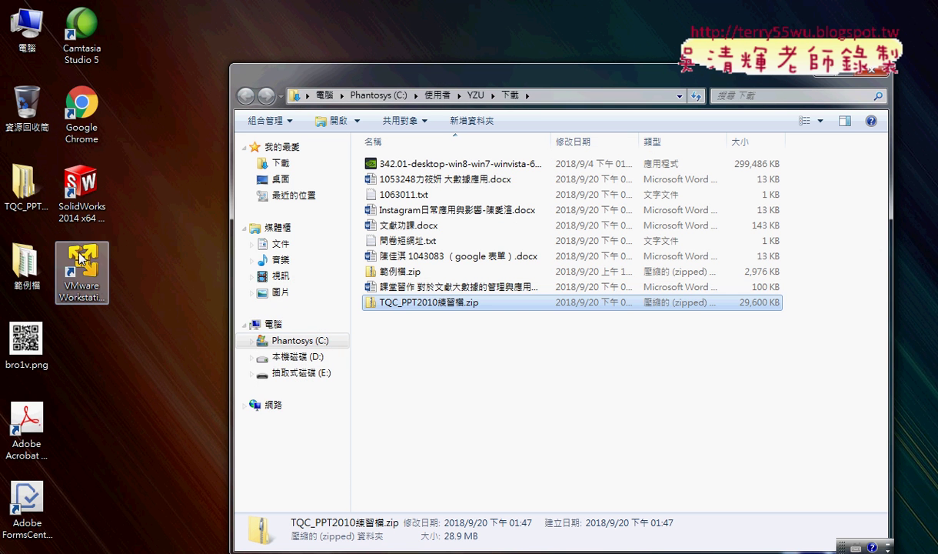
{"action": "double_click", "coordinate": [23, 185]}
{"action": "mouse_move", "coordinate": [406, 281]}
{"action": "left_mouse_down"}
{"action": "mouse_move", "coordinate": [421, 254]}
{"action": "mouse_move", "coordinate": [440, 86]}
{"action": "left_mouse_up"}
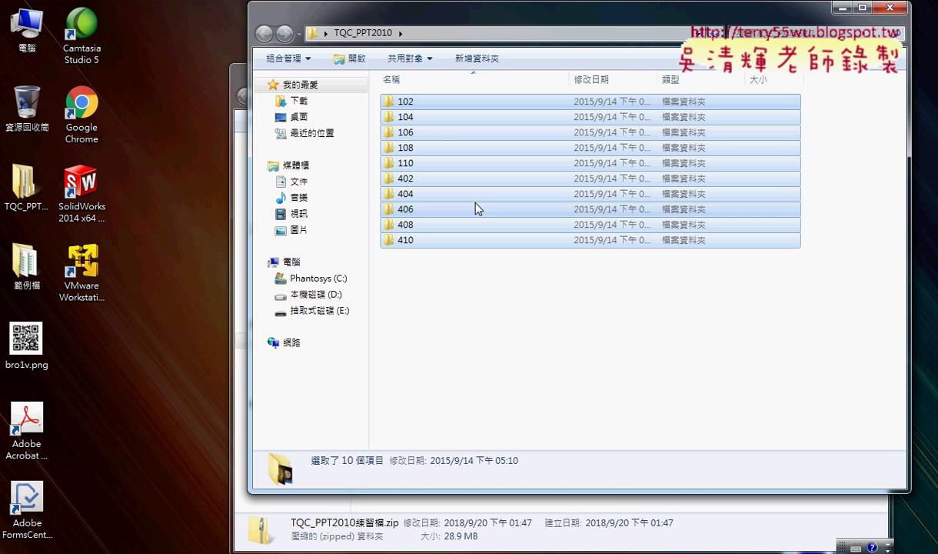
- Read Ppdsword.txt from task folder 102 in Notepad, then go back to the course Drive folder in Chrome
{"action": "double_click", "coordinate": [387, 101]}
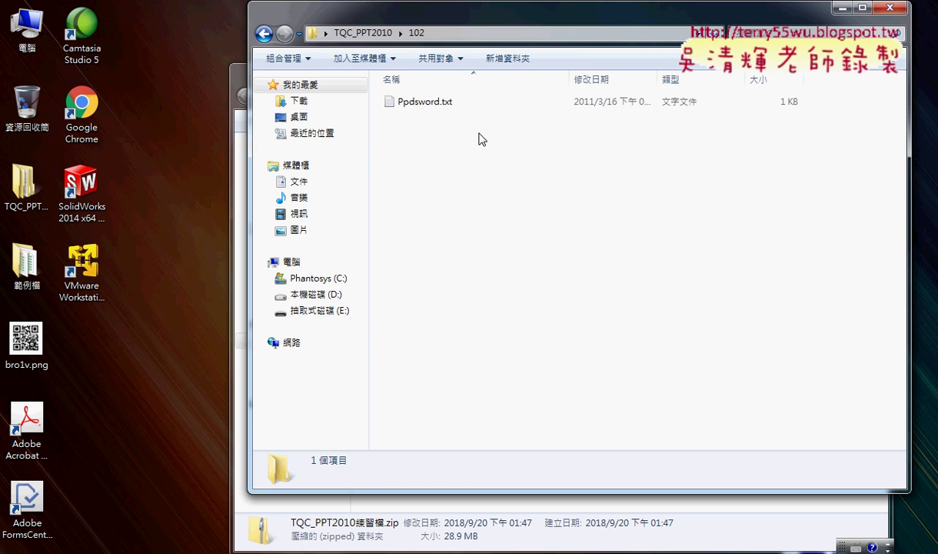
{"action": "double_click", "coordinate": [426, 100]}
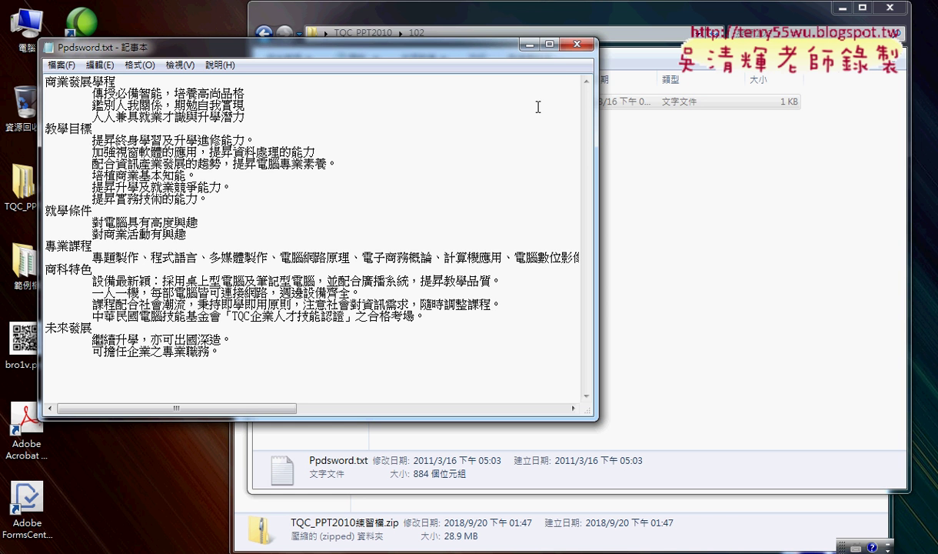
{"action": "left_click", "coordinate": [530, 43]}
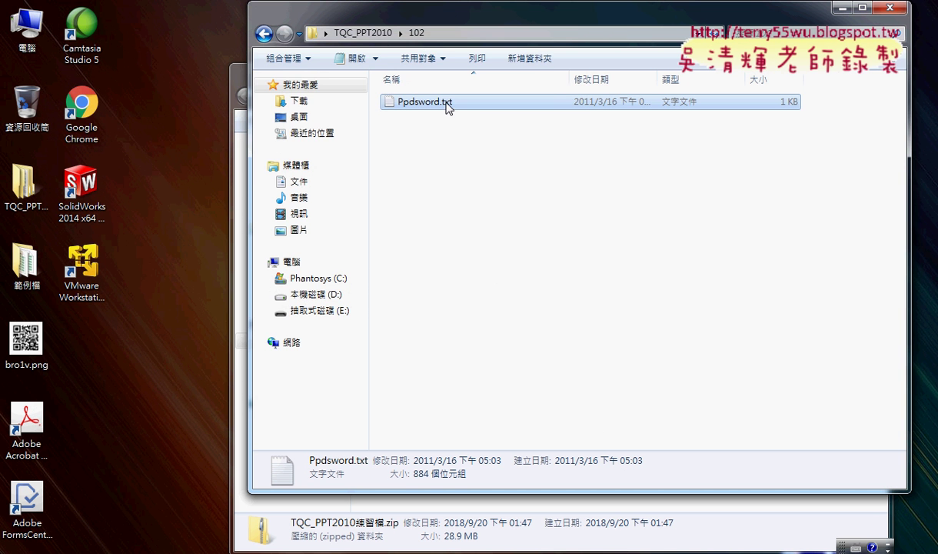
{"action": "double_click", "coordinate": [448, 109]}
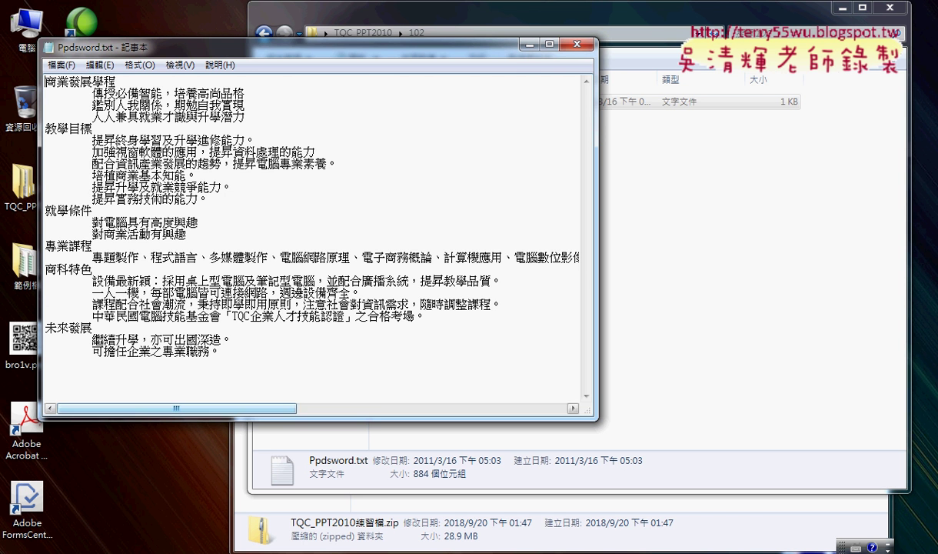
{"action": "mouse_move", "coordinate": [292, 550]}
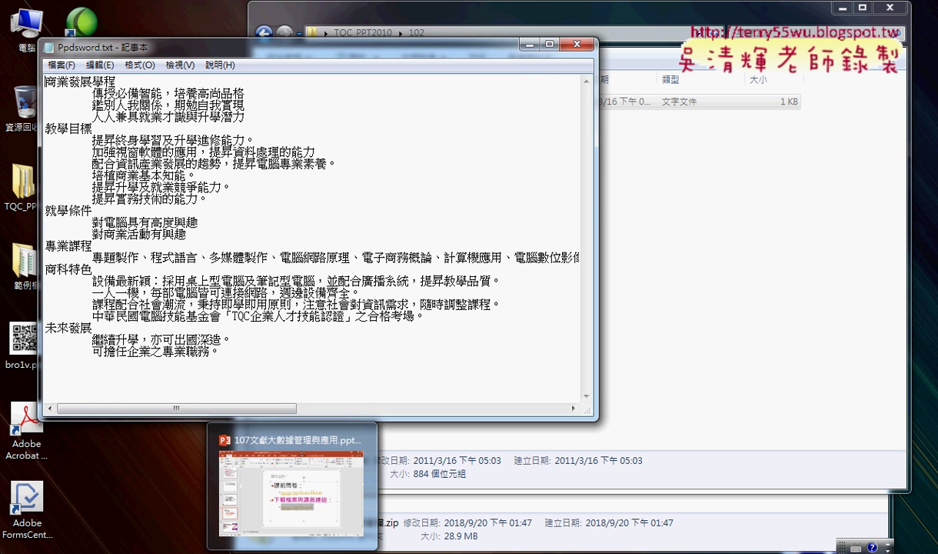
{"action": "left_click", "coordinate": [108, 477]}
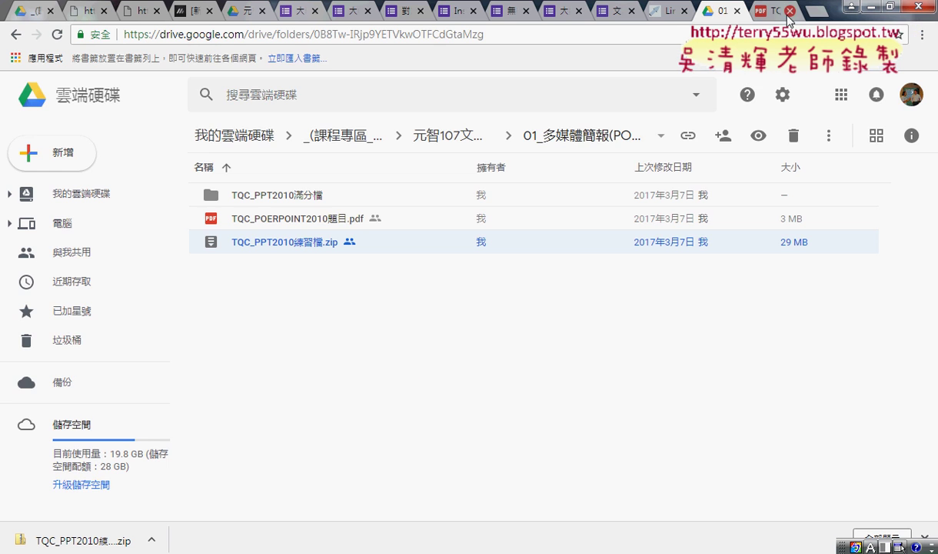
- Show task 102 (商業發展學程) on page 4 of TQC_POERPOINT2010題目.pdf, zoomed in
{"action": "left_click", "coordinate": [773, 11]}
{"action": "scroll", "coordinate": [474, 200], "scroll_direction": "down", "scroll_amount": 3}
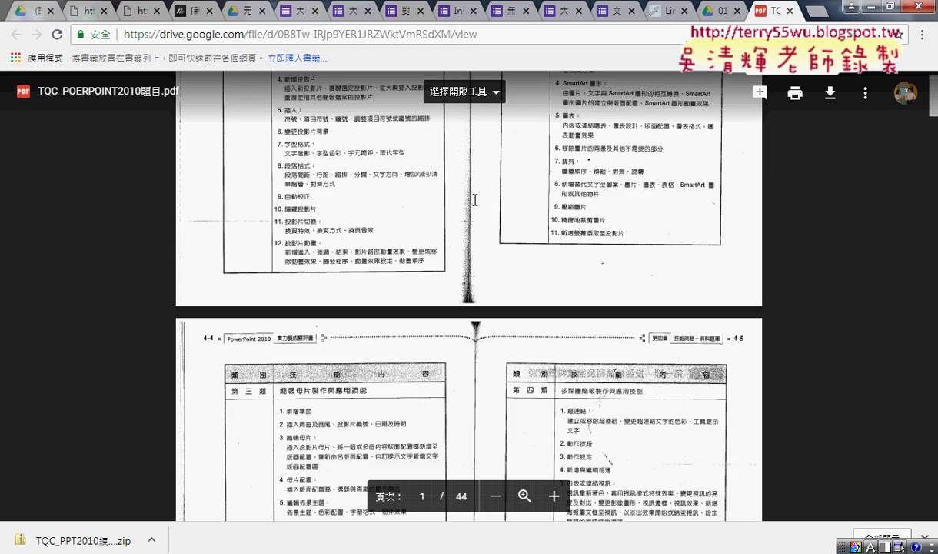
{"action": "scroll", "coordinate": [474, 200], "scroll_direction": "down", "scroll_amount": 5}
{"action": "scroll", "coordinate": [477, 199], "scroll_direction": "down", "scroll_amount": 3}
{"action": "scroll", "coordinate": [480, 198], "scroll_direction": "down", "scroll_amount": 2}
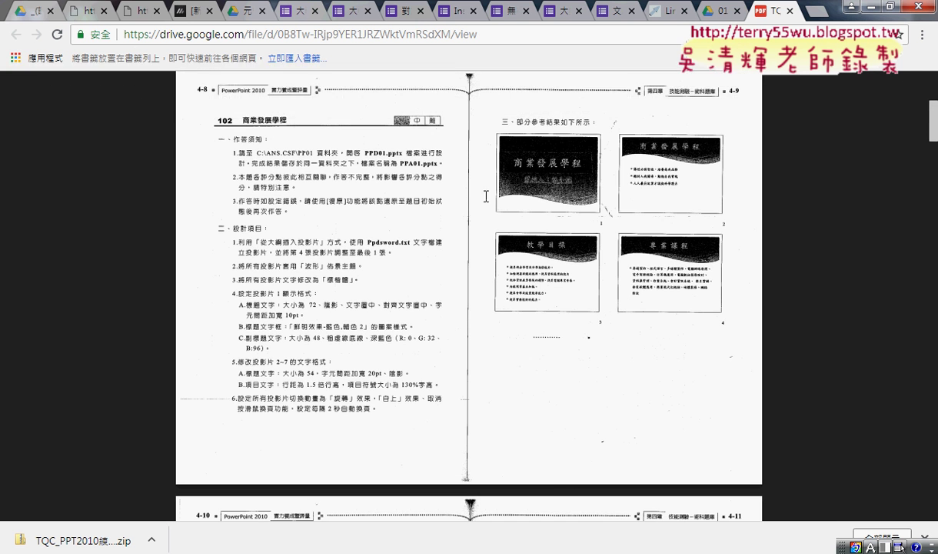
{"action": "left_click", "coordinate": [554, 496]}
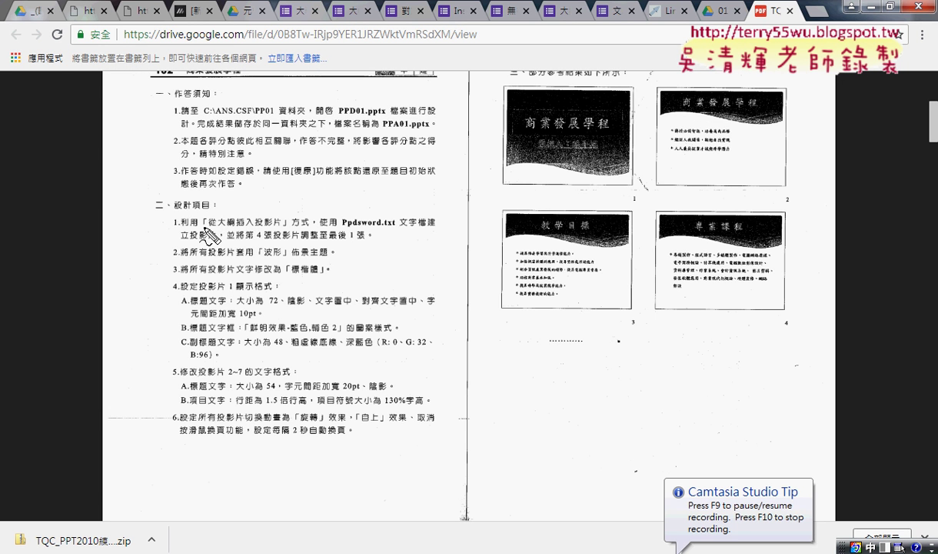
{"action": "left_click_drag", "start_coordinate": [203, 228], "coordinate": [283, 227]}
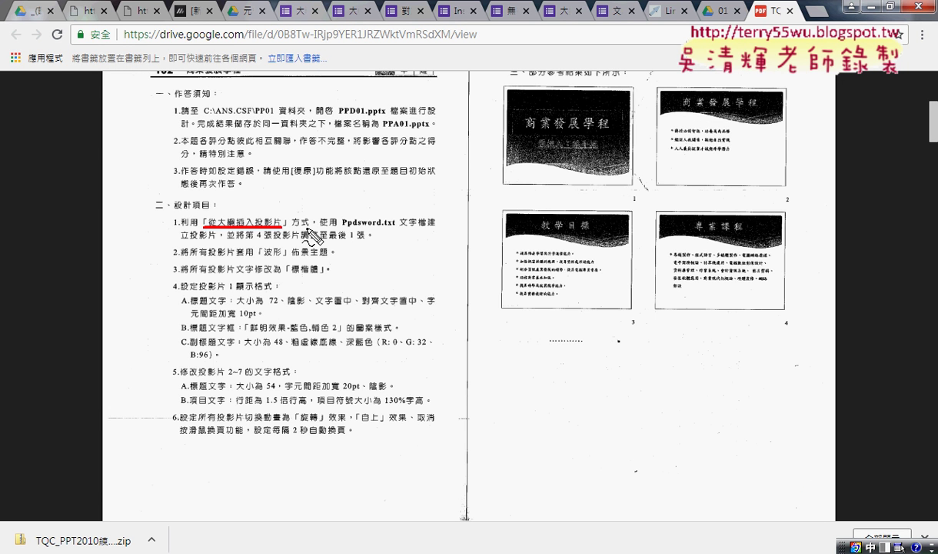
{"action": "mouse_move", "coordinate": [343, 227]}
{"action": "left_mouse_down"}
{"action": "mouse_move", "coordinate": [404, 215]}
{"action": "mouse_move", "coordinate": [338, 230]}
{"action": "left_mouse_up"}
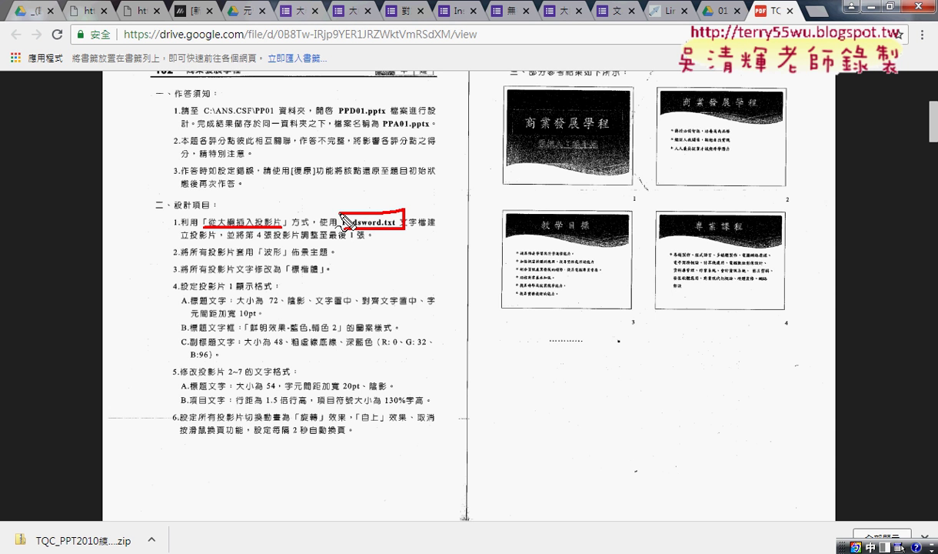
{"action": "left_click_drag", "start_coordinate": [394, 167], "coordinate": [382, 215]}
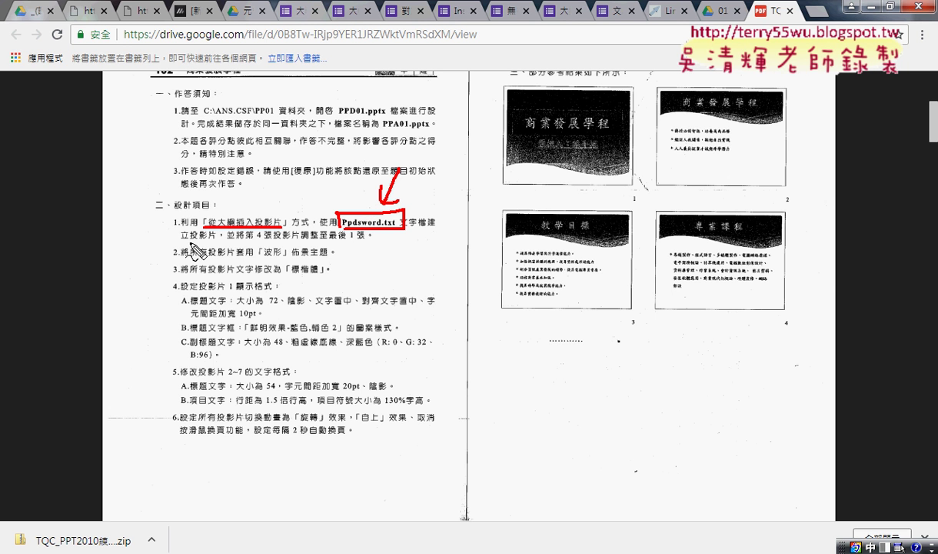
{"action": "left_click_drag", "start_coordinate": [413, 226], "coordinate": [435, 226]}
{"action": "left_click_drag", "start_coordinate": [181, 240], "coordinate": [271, 241]}
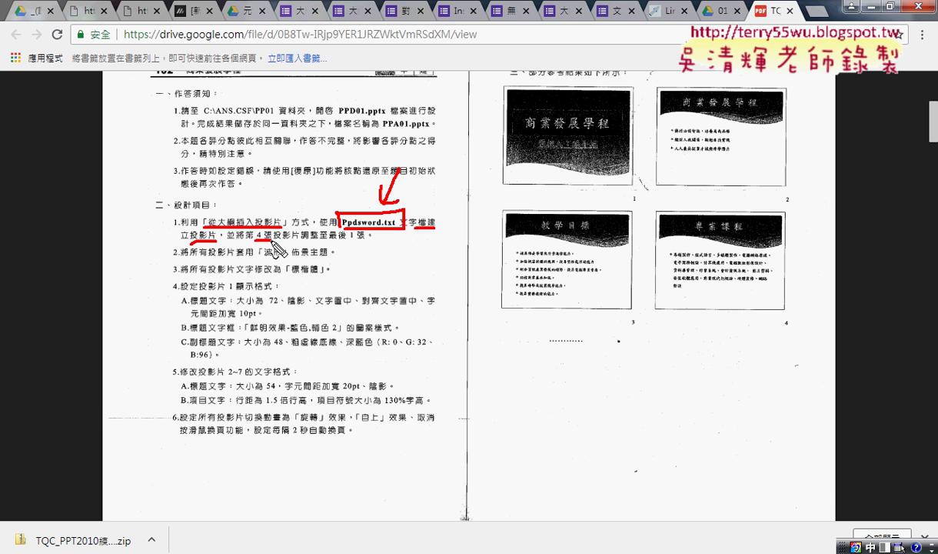
{"action": "left_click_drag", "start_coordinate": [327, 242], "coordinate": [356, 241]}
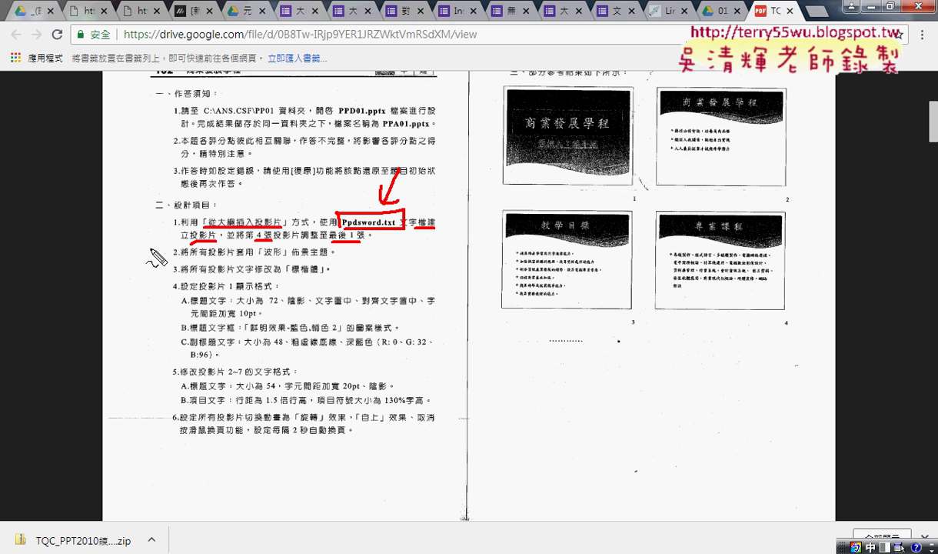
{"action": "mouse_move", "coordinate": [151, 253]}
{"action": "left_mouse_down"}
{"action": "mouse_move", "coordinate": [134, 429]}
{"action": "mouse_move", "coordinate": [161, 423]}
{"action": "left_mouse_up"}
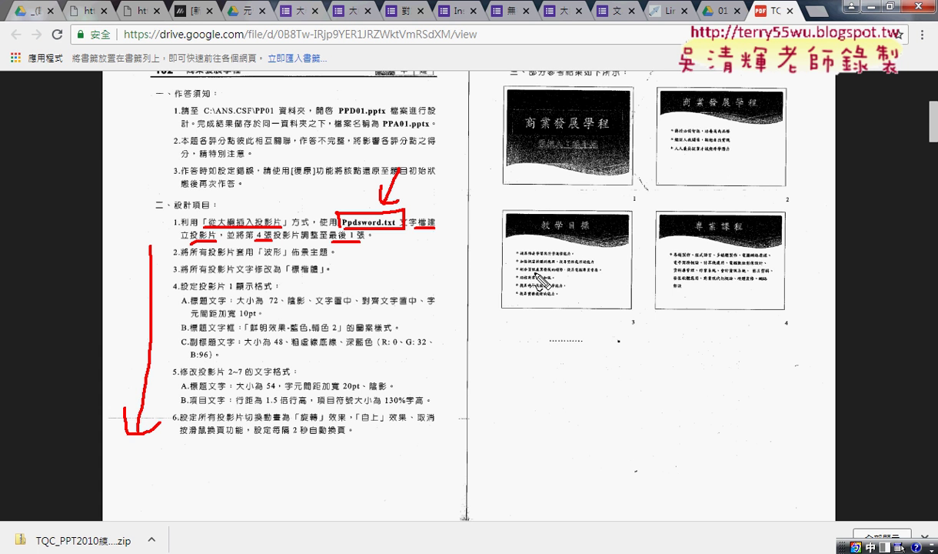
{"action": "key", "text": "Escape"}
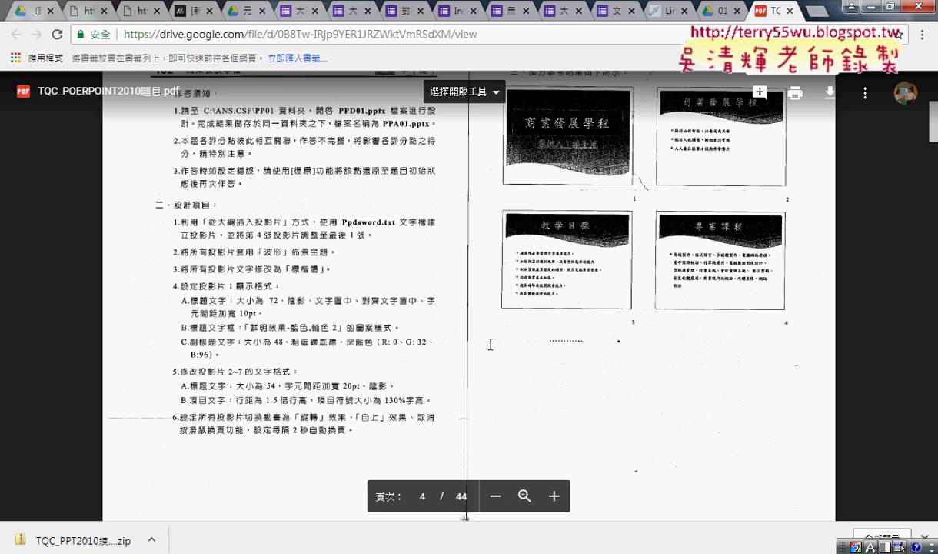
- Zoom the PDF in another step and recentre the view on task 102's 設計項目 list
{"action": "scroll", "coordinate": [493, 339], "scroll_direction": "up", "scroll_amount": 1}
{"action": "scroll", "coordinate": [494, 338], "scroll_direction": "down", "scroll_amount": 1}
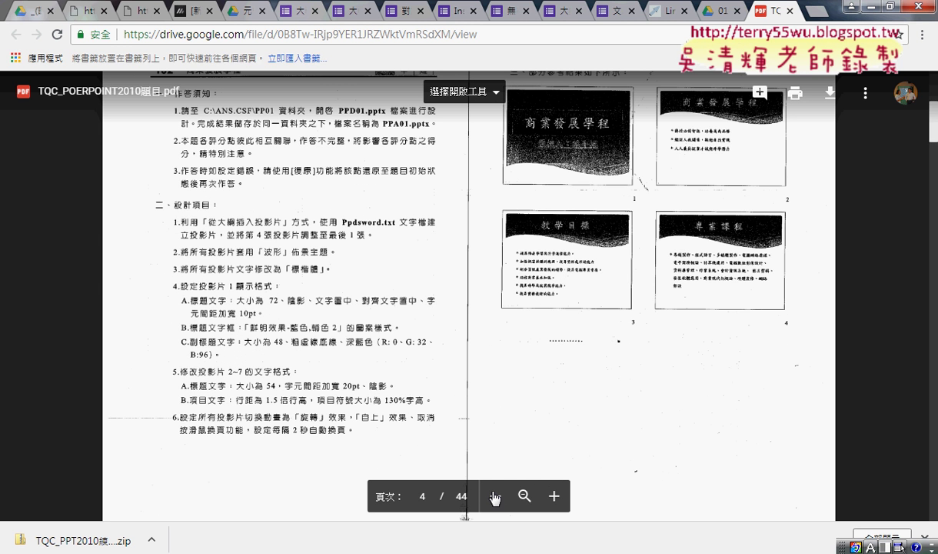
{"action": "left_click", "coordinate": [553, 496]}
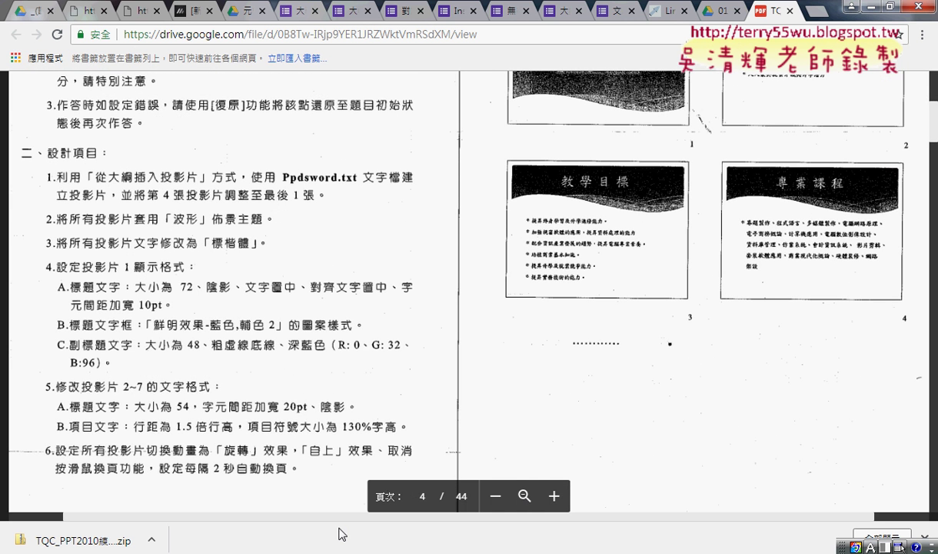
{"action": "left_click_drag", "start_coordinate": [296, 515], "coordinate": [238, 516]}
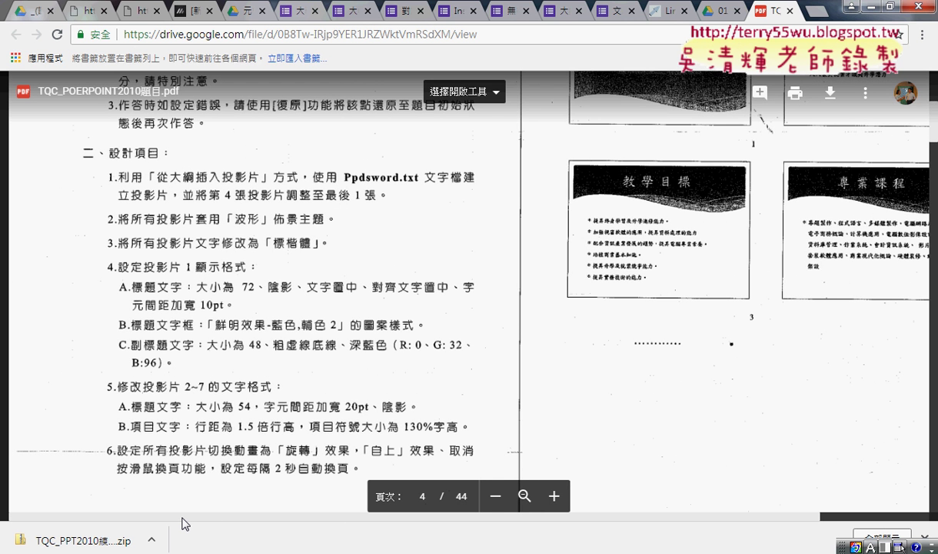